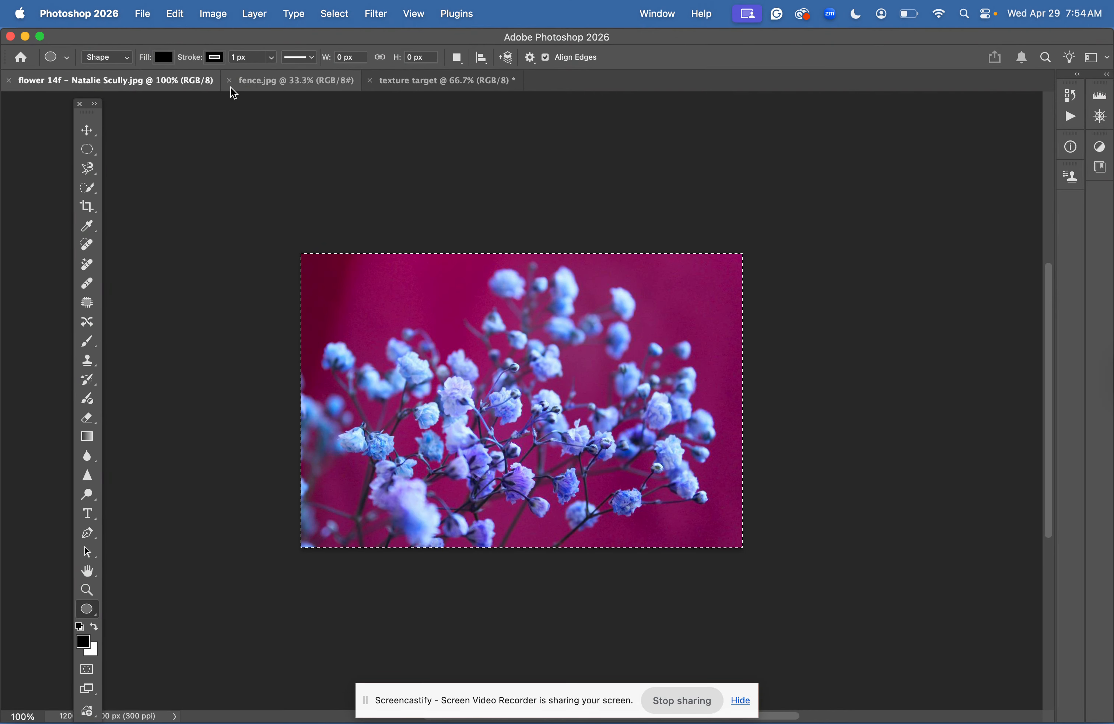
- Switch to the texture target document, show its layer list and place it beside the canvas
{"action": "left_click", "coordinate": [271, 85]}
{"action": "left_click", "coordinate": [152, 77]}
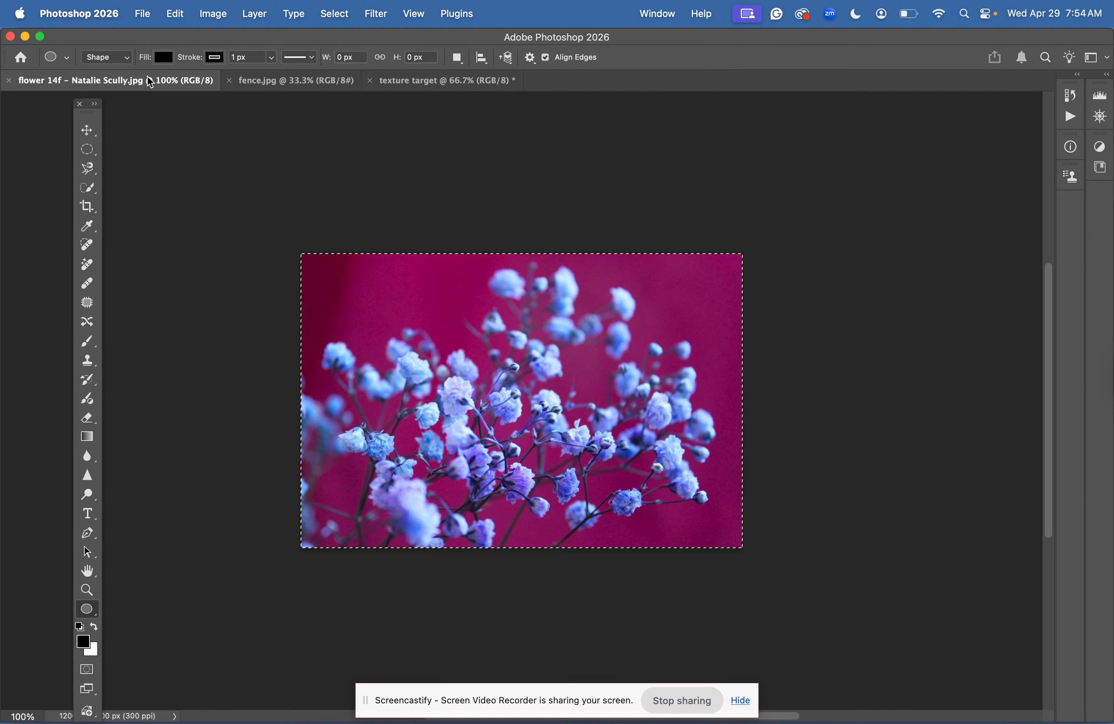
{"action": "left_click", "coordinate": [422, 87]}
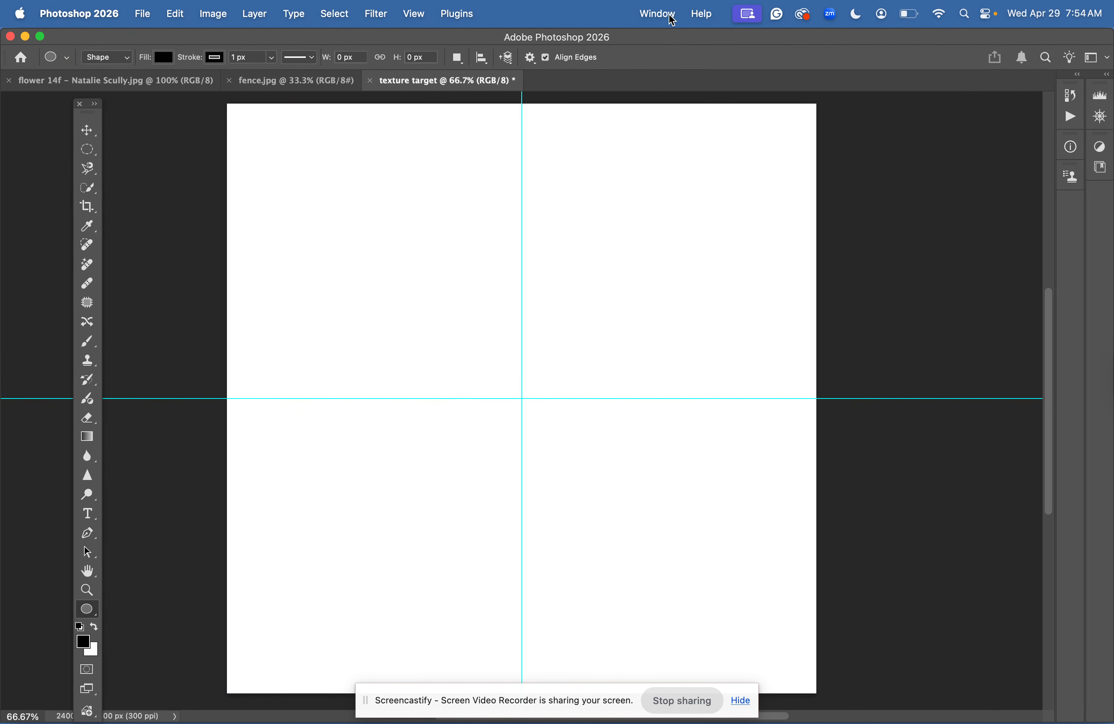
{"action": "left_click", "coordinate": [657, 14]}
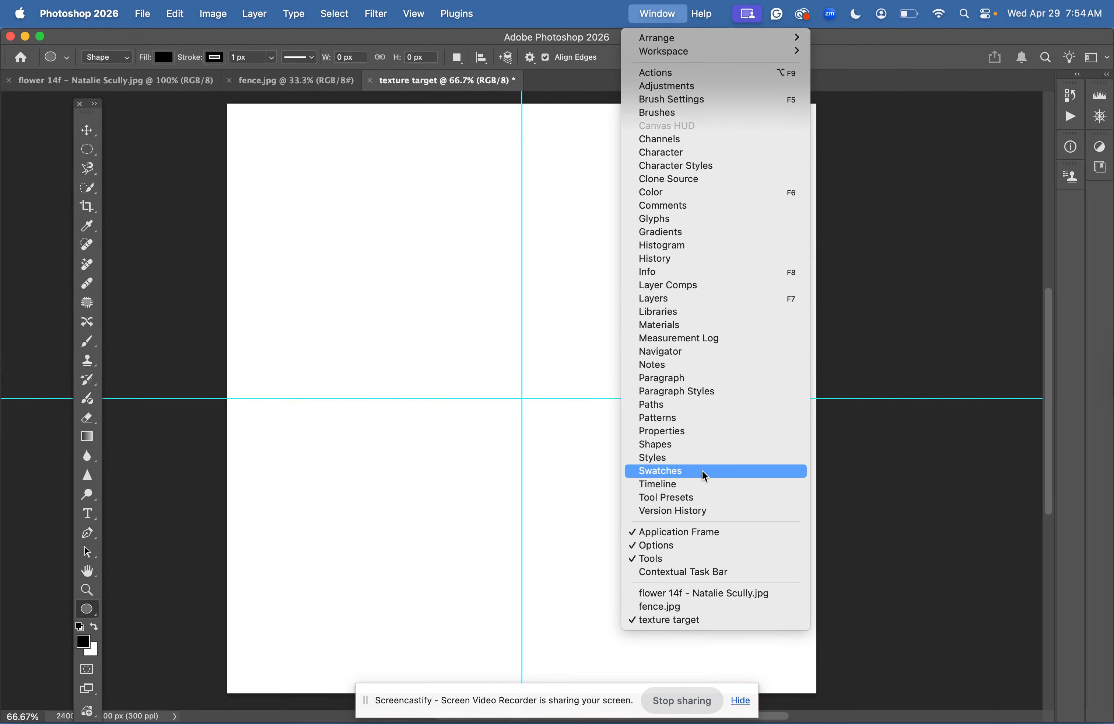
{"action": "left_click", "coordinate": [694, 307]}
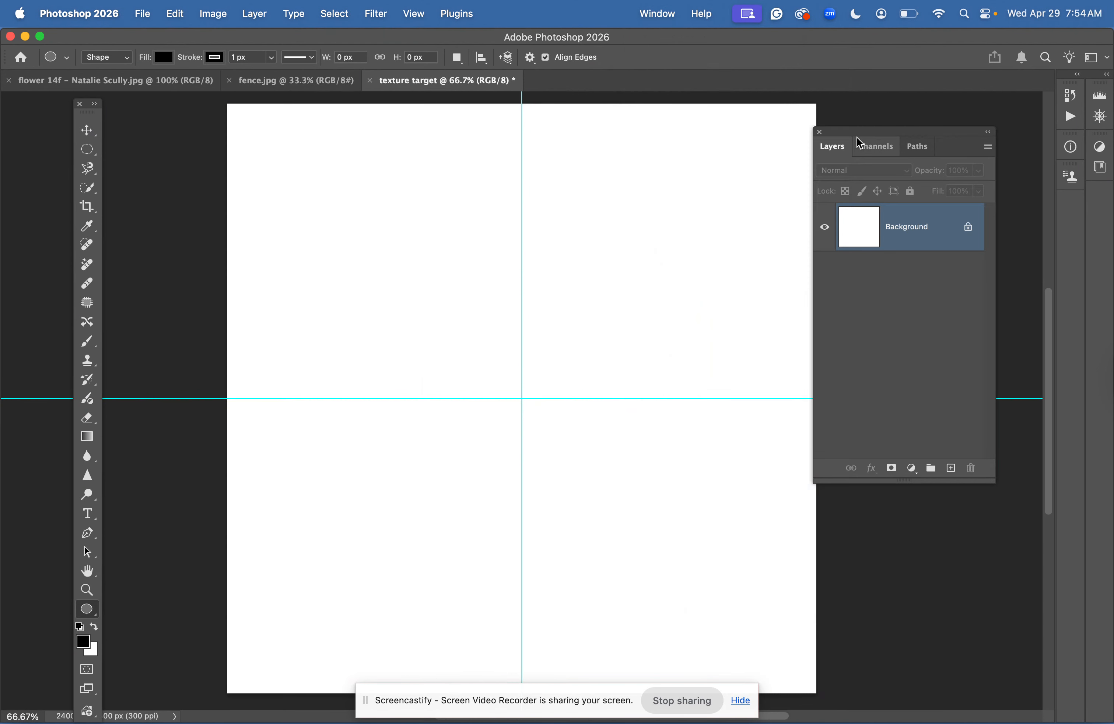
{"action": "left_click_drag", "start_coordinate": [859, 141], "coordinate": [902, 137]}
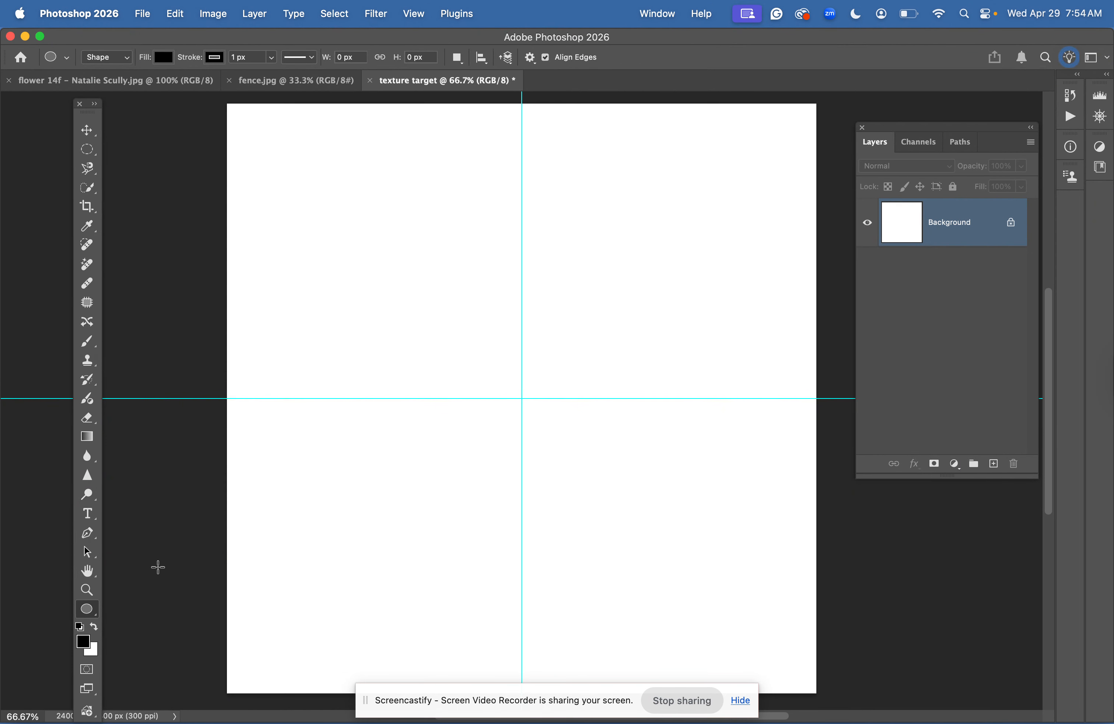
- Create a 100 px by 100 px ellipse with the Ellipse tool, just outside the canvas
{"action": "right_click", "coordinate": [92, 614]}
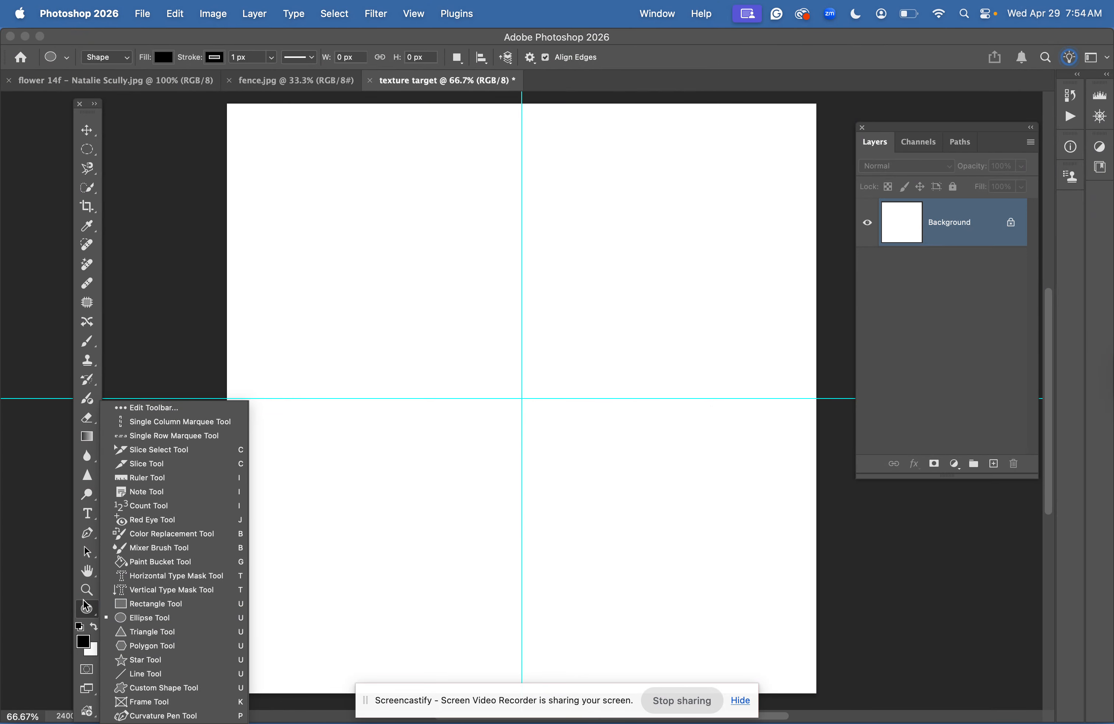
{"action": "left_click", "coordinate": [94, 610]}
{"action": "left_click", "coordinate": [171, 618]}
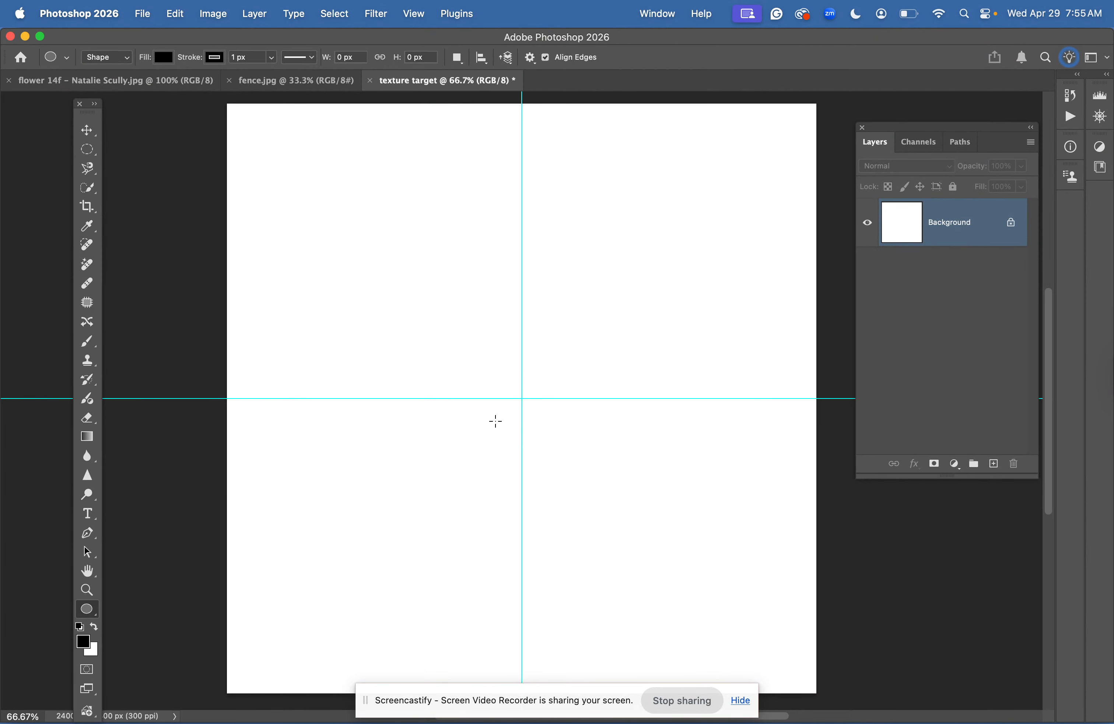
{"action": "left_click", "coordinate": [85, 619]}
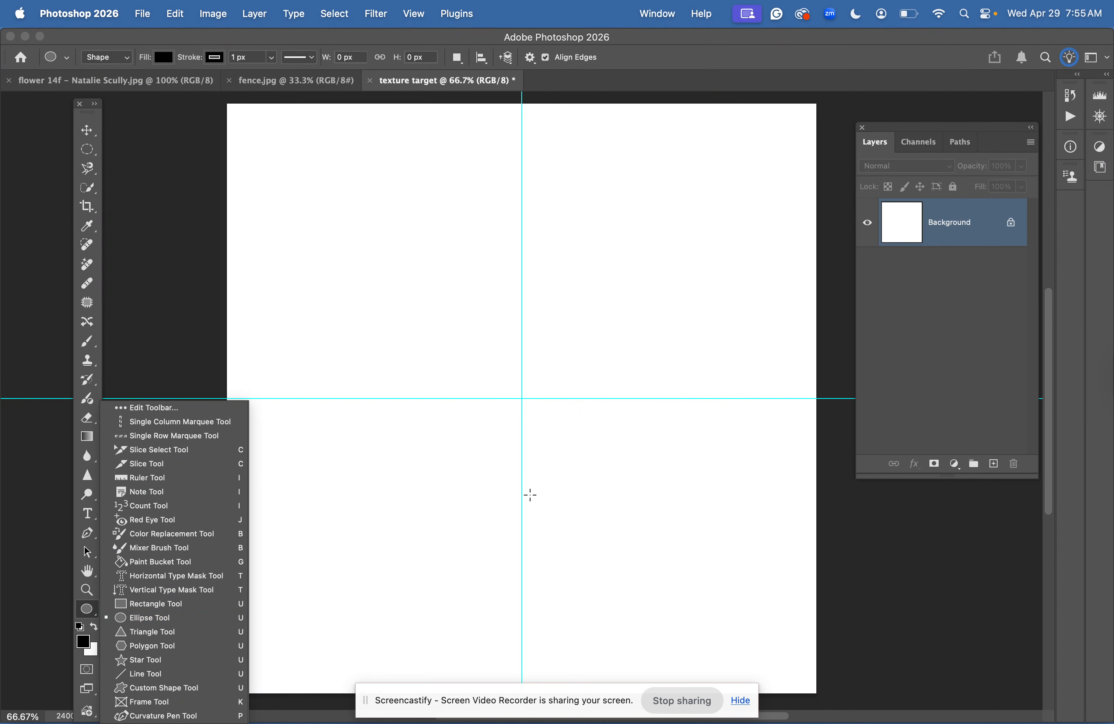
{"action": "left_click", "coordinate": [854, 512]}
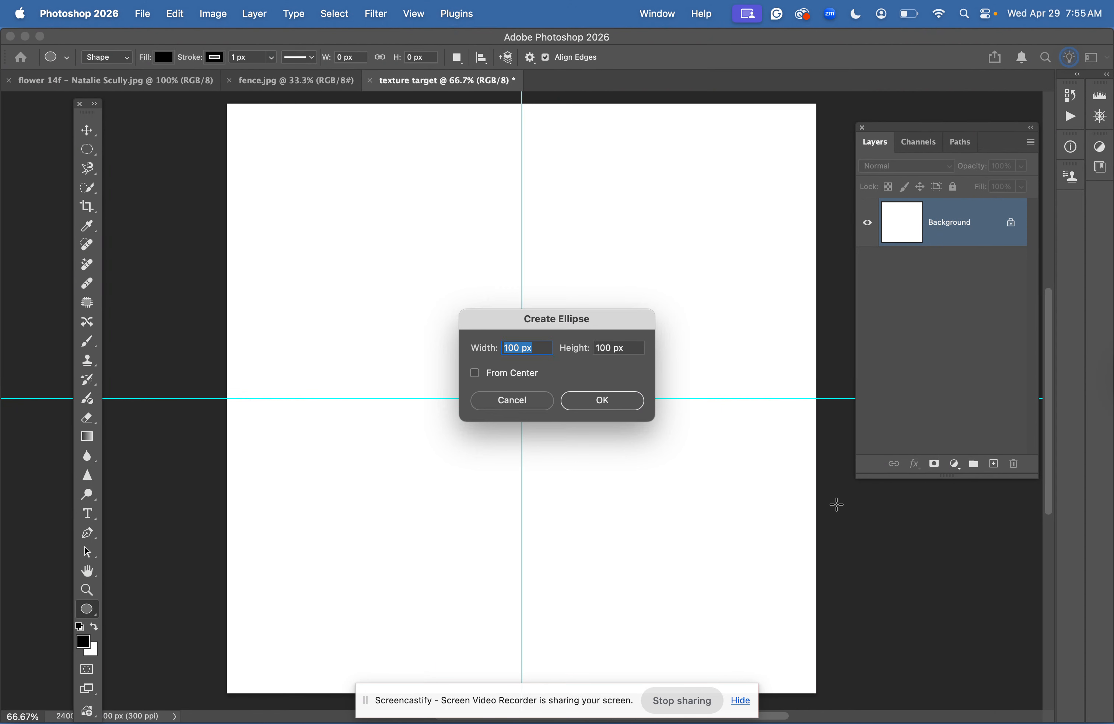
{"action": "left_click", "coordinate": [588, 400]}
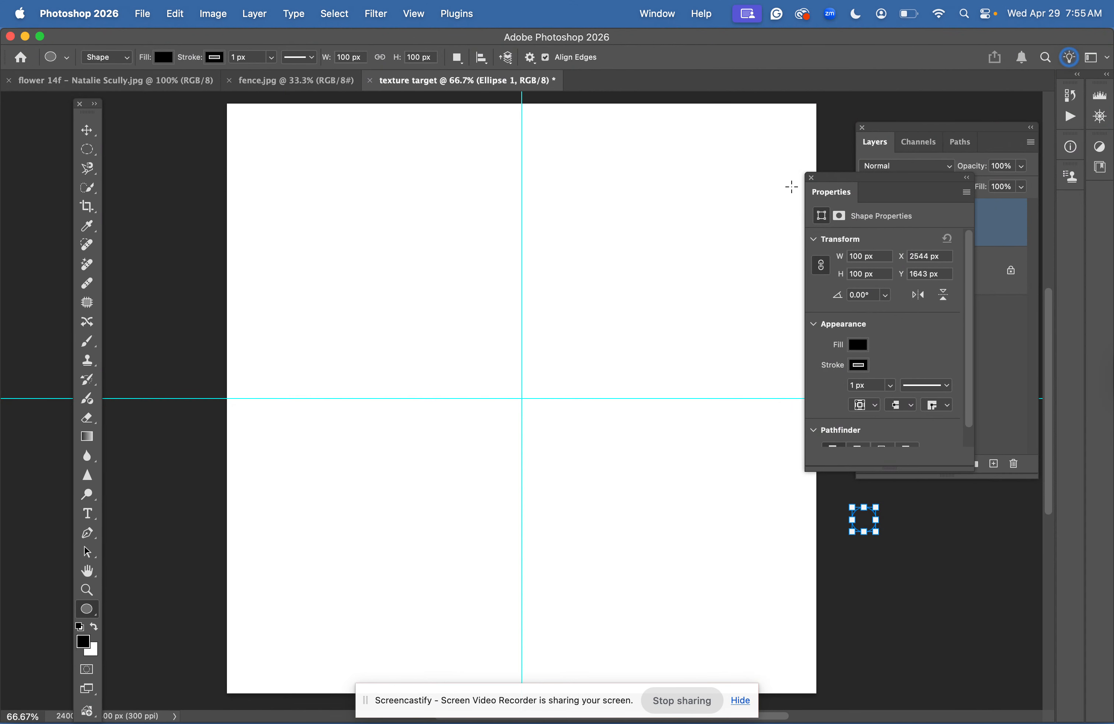
{"action": "left_click", "coordinate": [811, 177]}
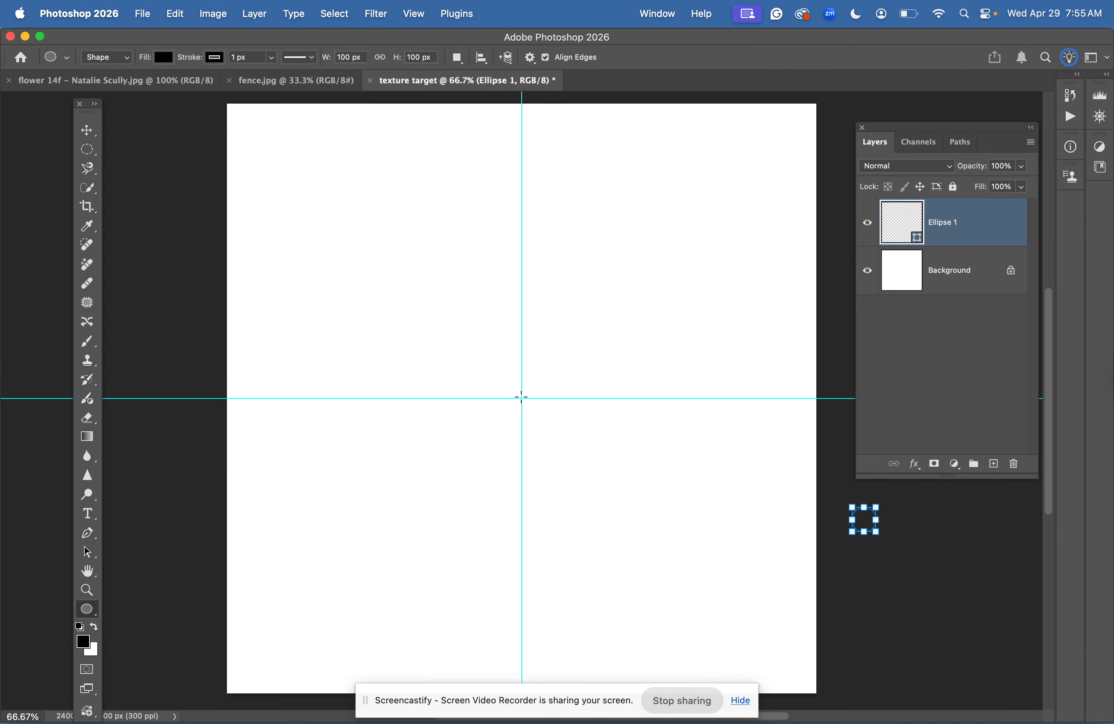
{"action": "key", "text": "shift"}
{"action": "mouse_move", "coordinate": [522, 397]}
{"action": "left_mouse_down"}
{"action": "mouse_move", "coordinate": [650, 330]}
{"action": "mouse_move", "coordinate": [686, 292]}
{"action": "mouse_move", "coordinate": [776, 239]}
{"action": "mouse_move", "coordinate": [866, 145]}
{"action": "mouse_move", "coordinate": [926, 141]}
{"action": "left_mouse_up"}
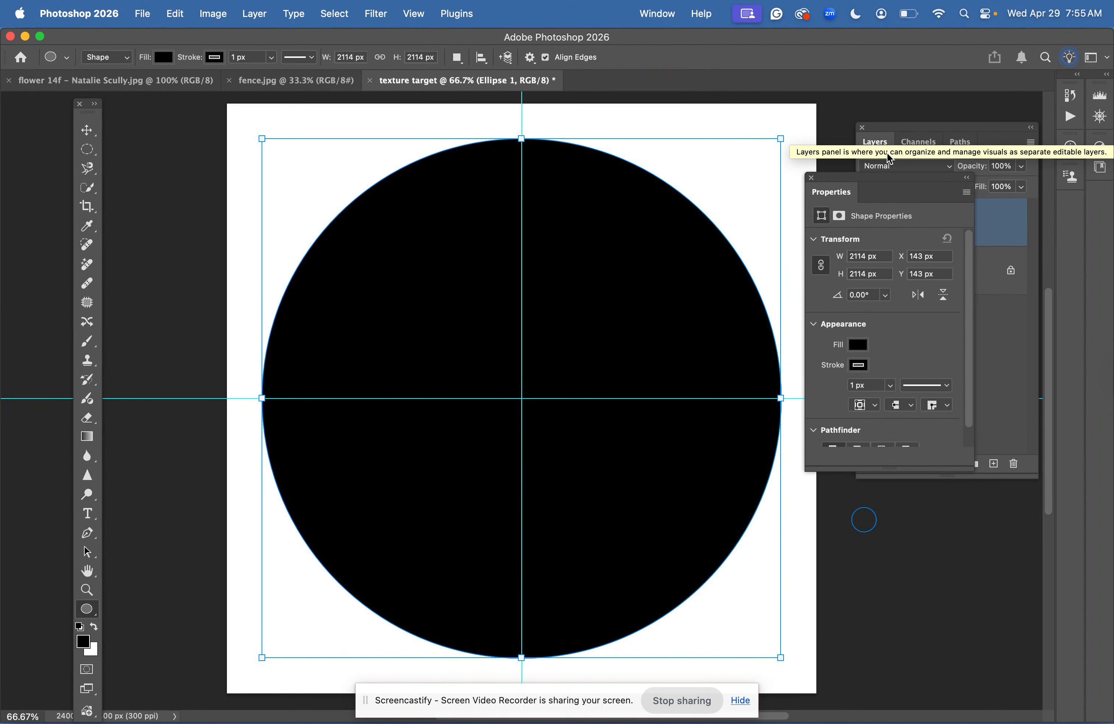
{"action": "key", "text": "BackSpace"}
{"action": "left_click", "coordinate": [540, 288]}
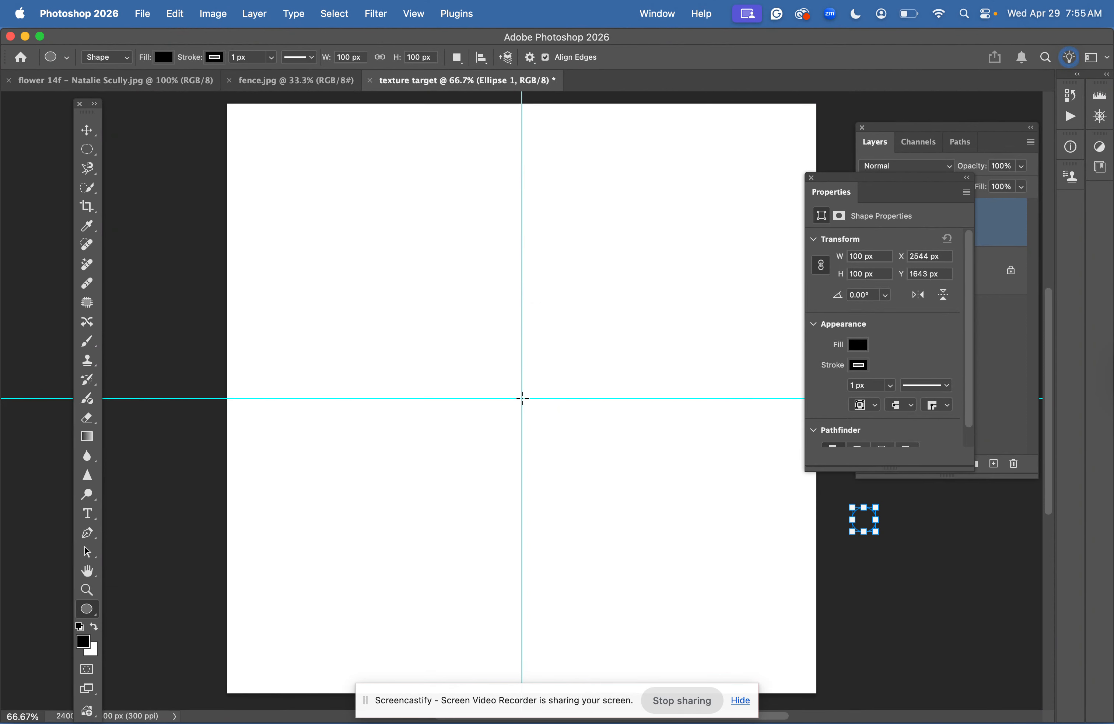
- Draw a black circle centred on the guides' intersection, enlarge it to about 2090 px high and convert it to a regular path
{"action": "left_click_drag", "start_coordinate": [521, 398], "coordinate": [804, 215]}
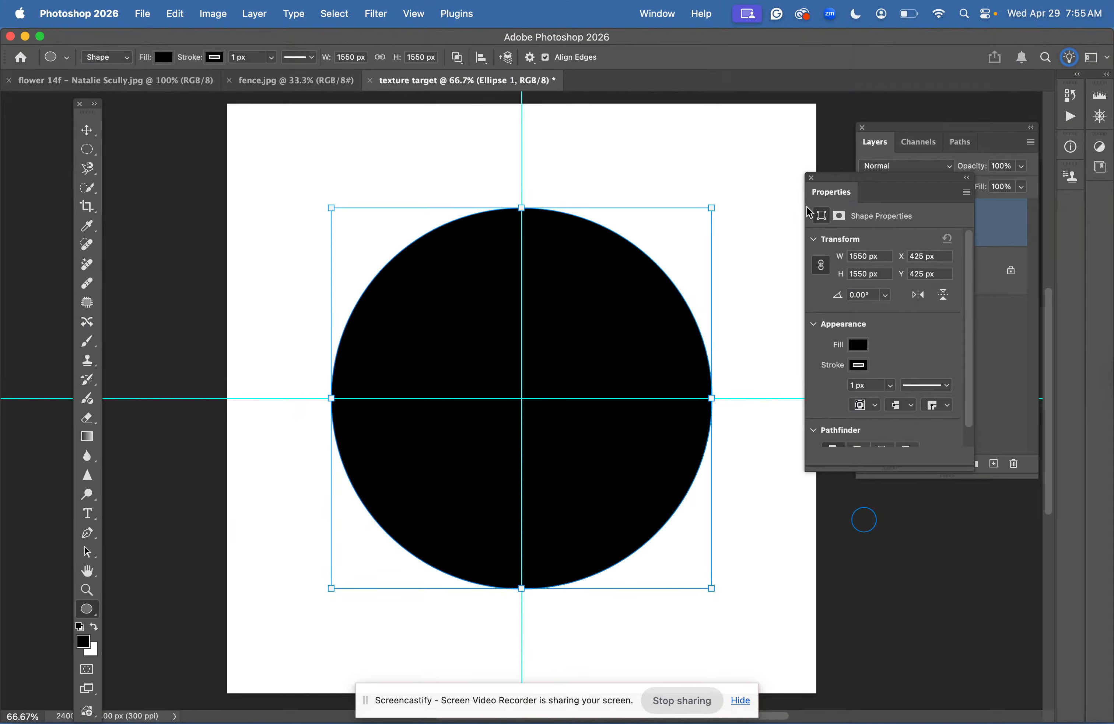
{"action": "left_click_drag", "start_coordinate": [711, 207], "coordinate": [791, 153]}
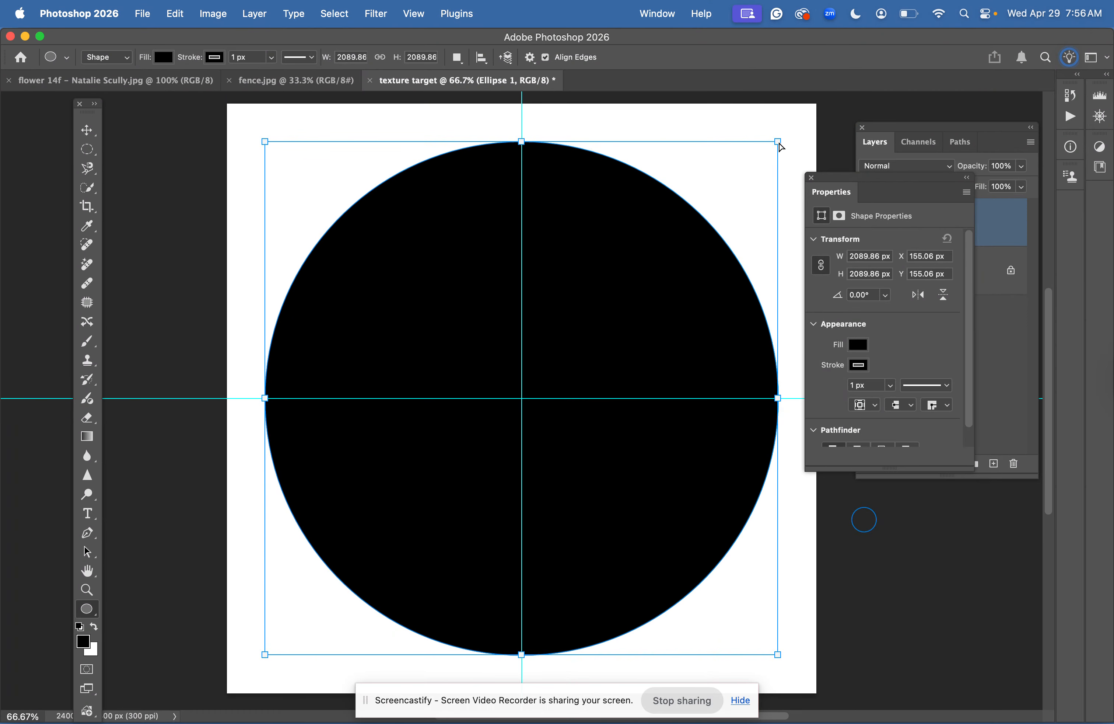
{"action": "left_click_drag", "start_coordinate": [778, 147], "coordinate": [787, 144]}
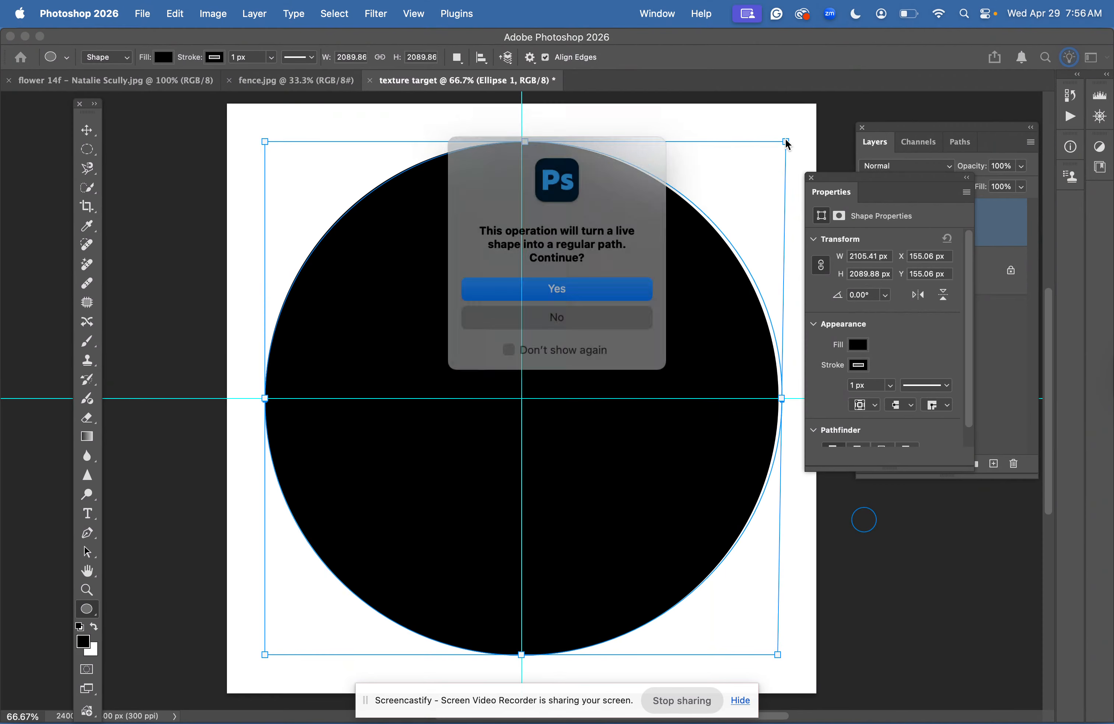
{"action": "left_click", "coordinate": [546, 286]}
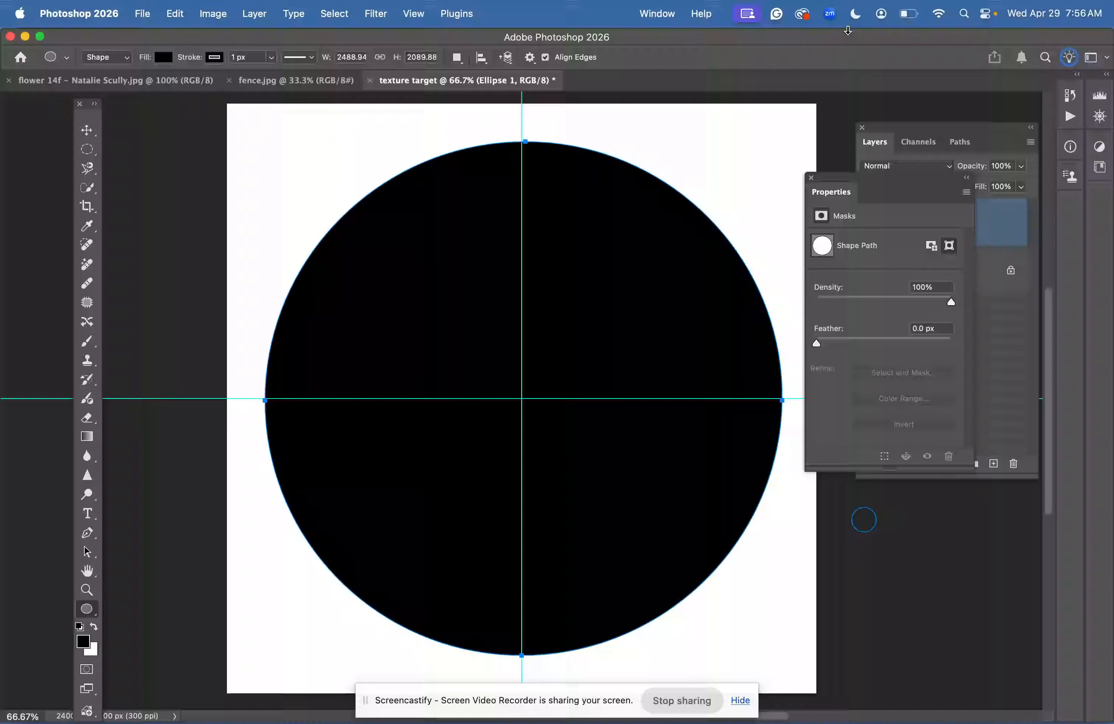
{"action": "left_click", "coordinate": [810, 177]}
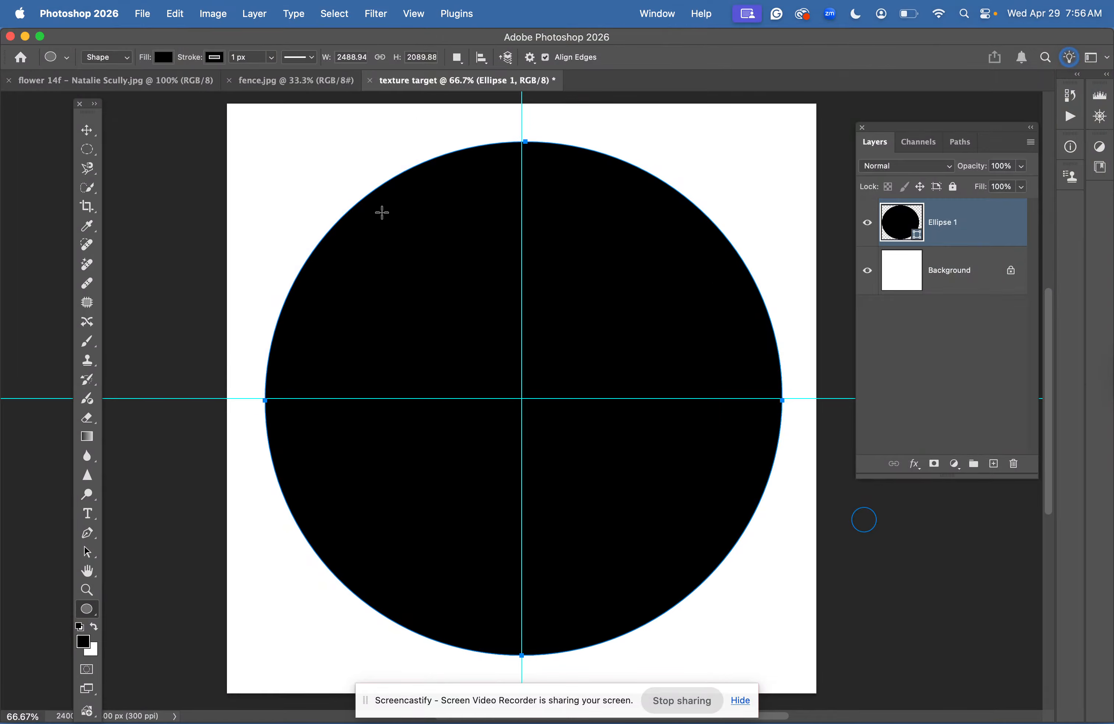
- Copy the entire flower image and paste it into the texture target document above the black circle
{"action": "left_click", "coordinate": [116, 85]}
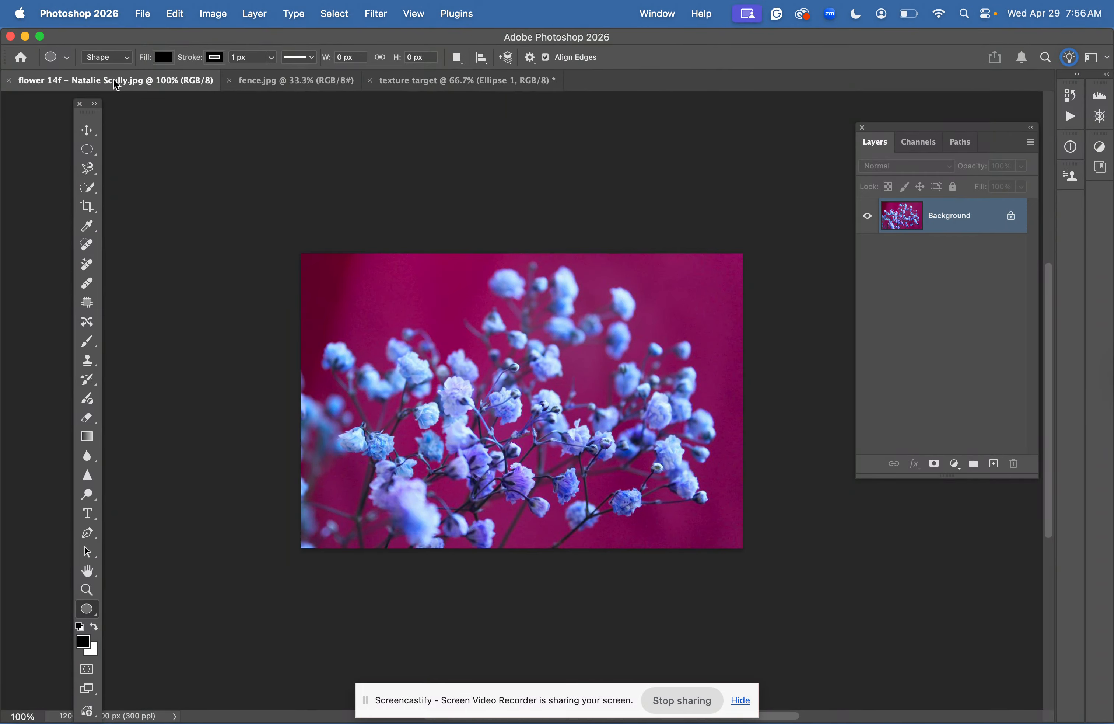
{"action": "key", "text": "super+a"}
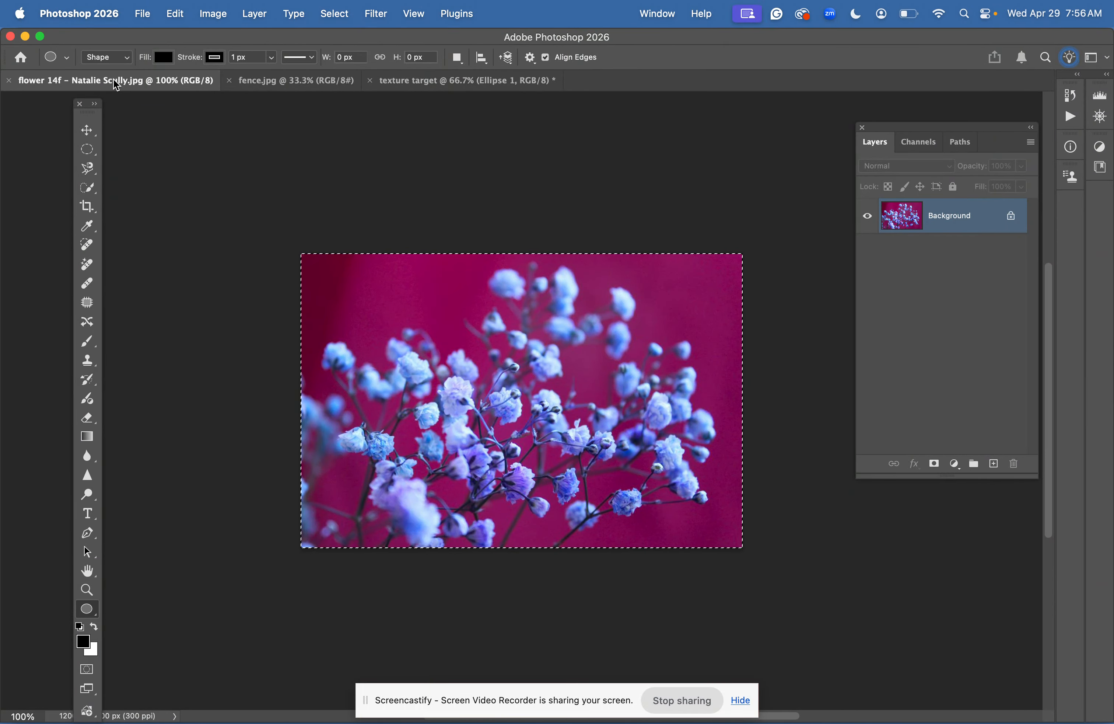
{"action": "key", "text": "super+c"}
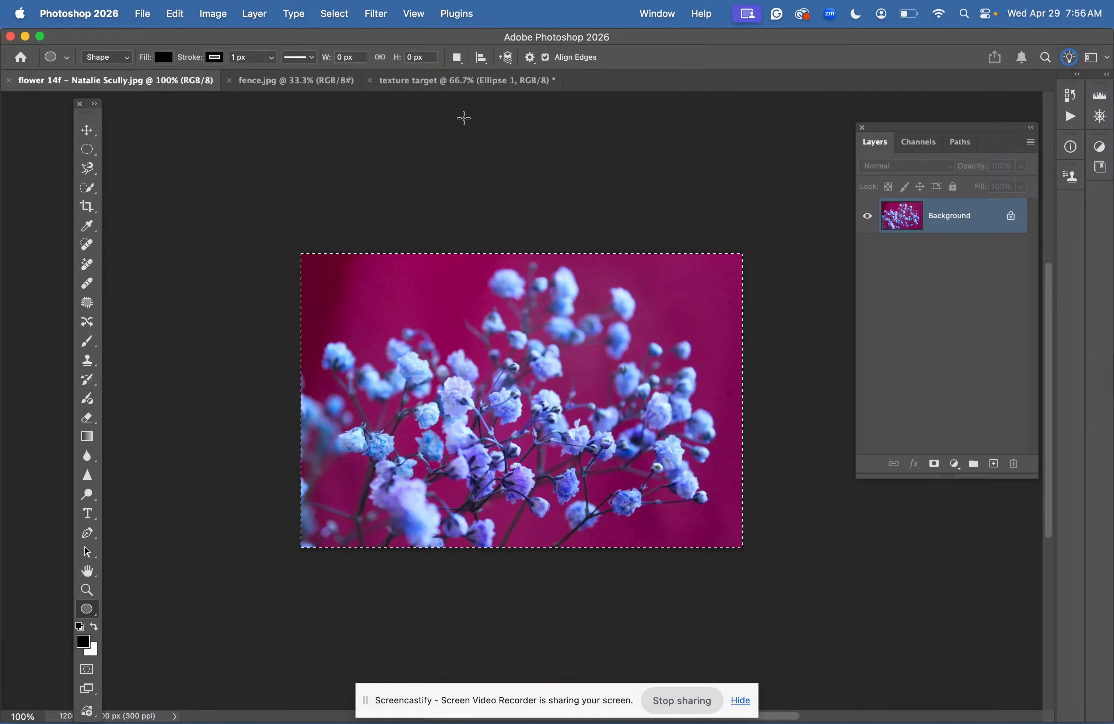
{"action": "left_click", "coordinate": [330, 88]}
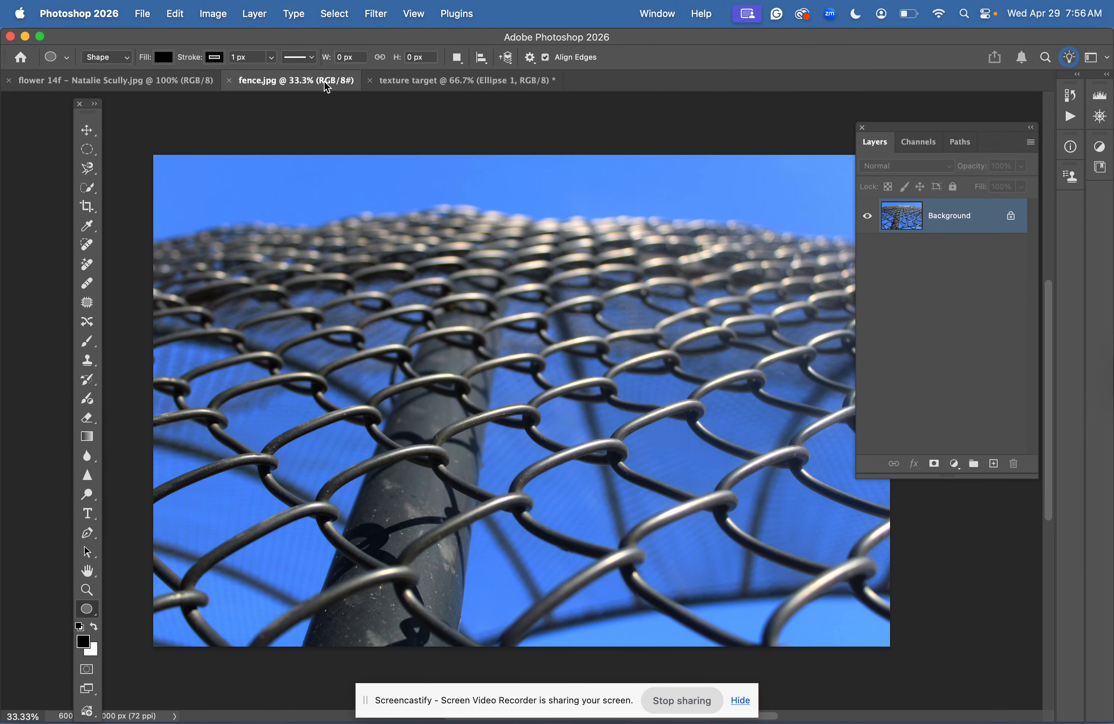
{"action": "left_click", "coordinate": [398, 87]}
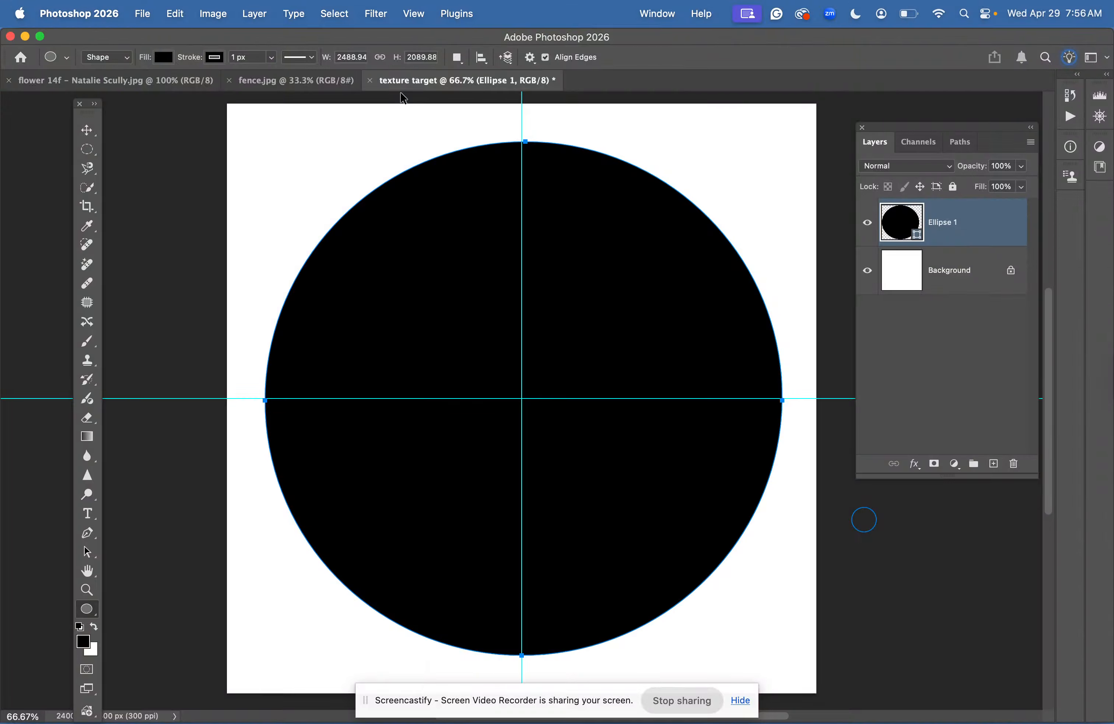
{"action": "key", "text": "super+v"}
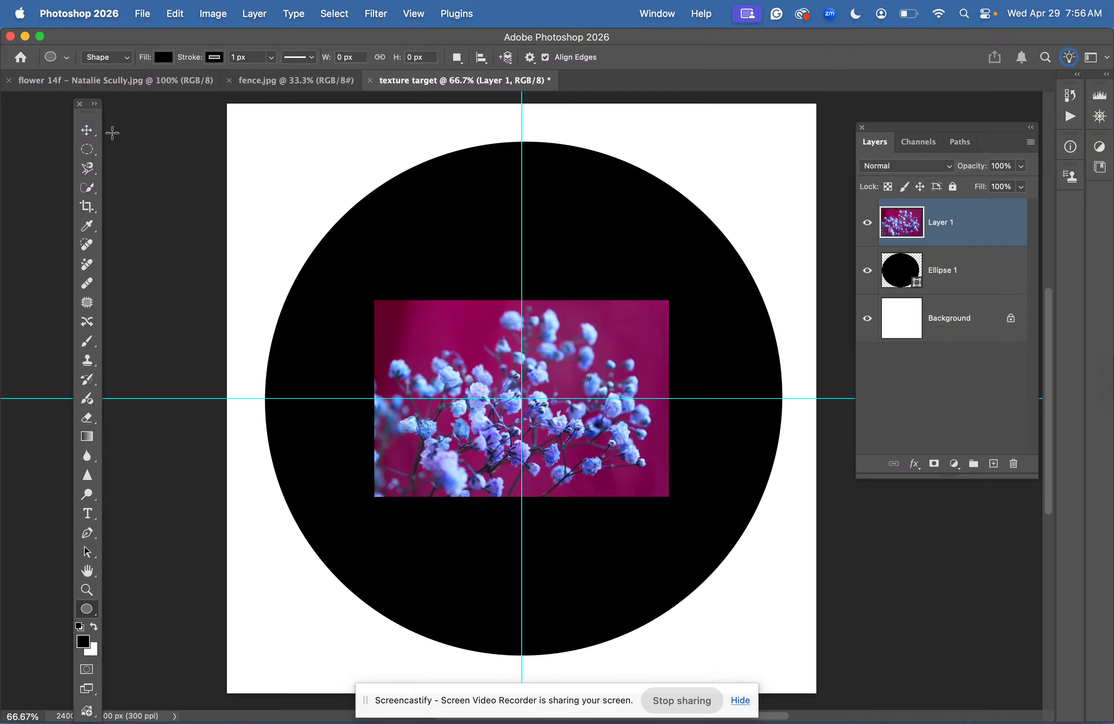
- Scale the pasted flower image proportionally to about 274% so it covers the whole black circle
{"action": "left_click", "coordinate": [87, 130]}
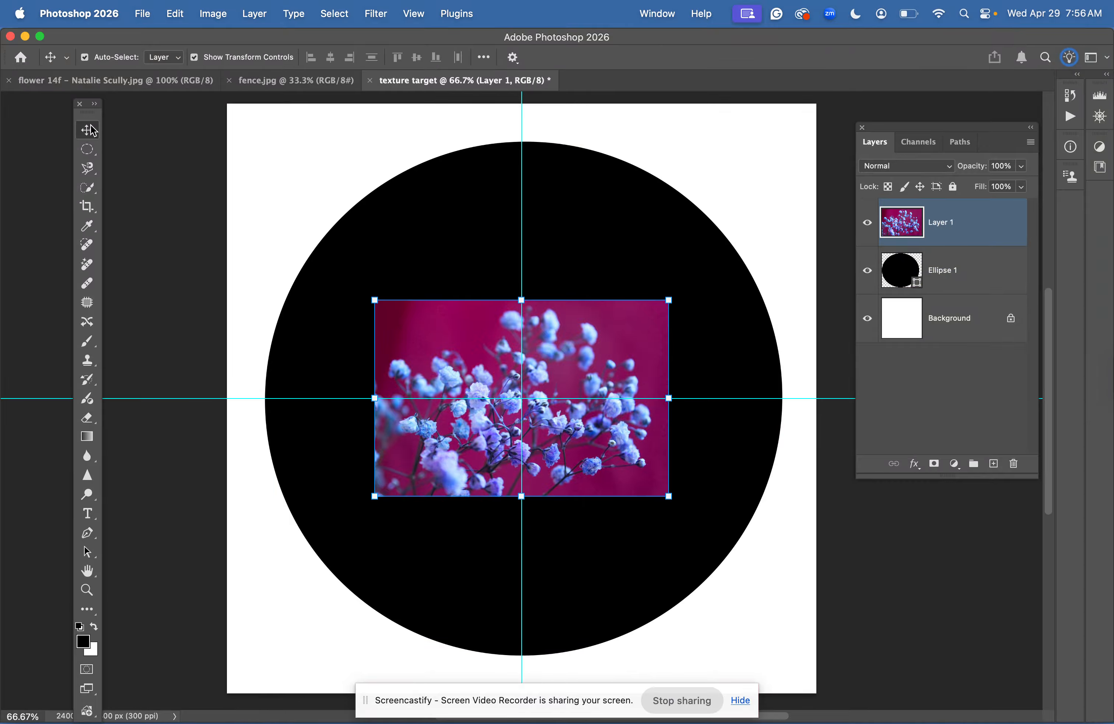
{"action": "left_click_drag", "start_coordinate": [374, 300], "coordinate": [292, 168]}
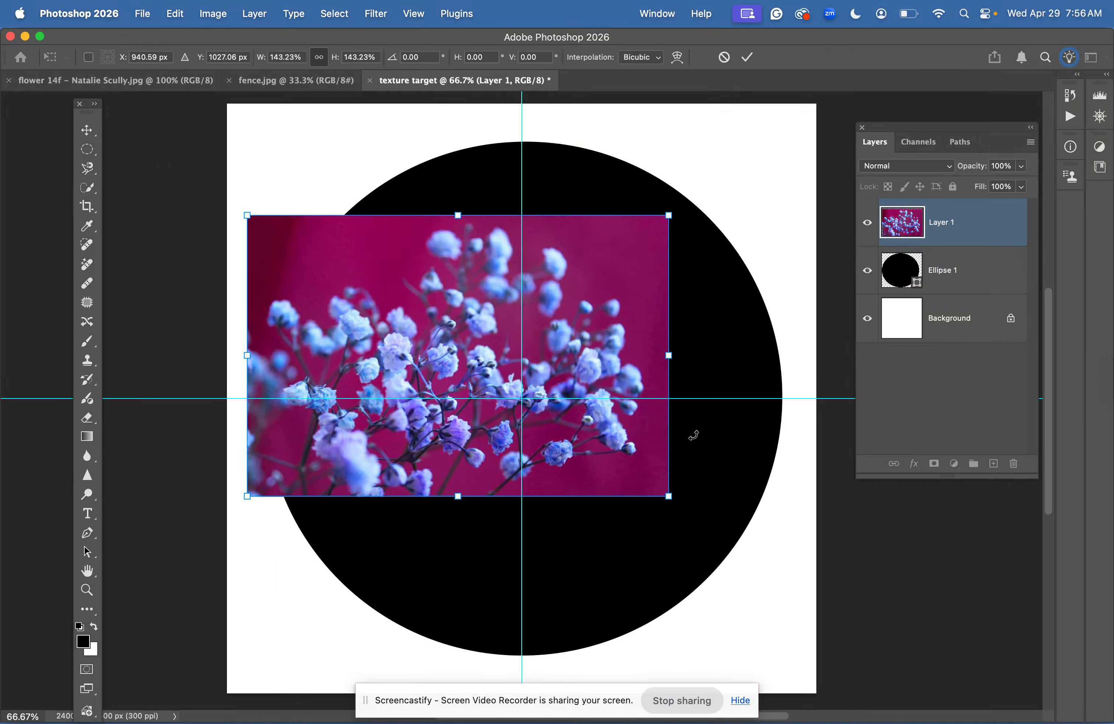
{"action": "left_click_drag", "start_coordinate": [668, 494], "coordinate": [844, 622]}
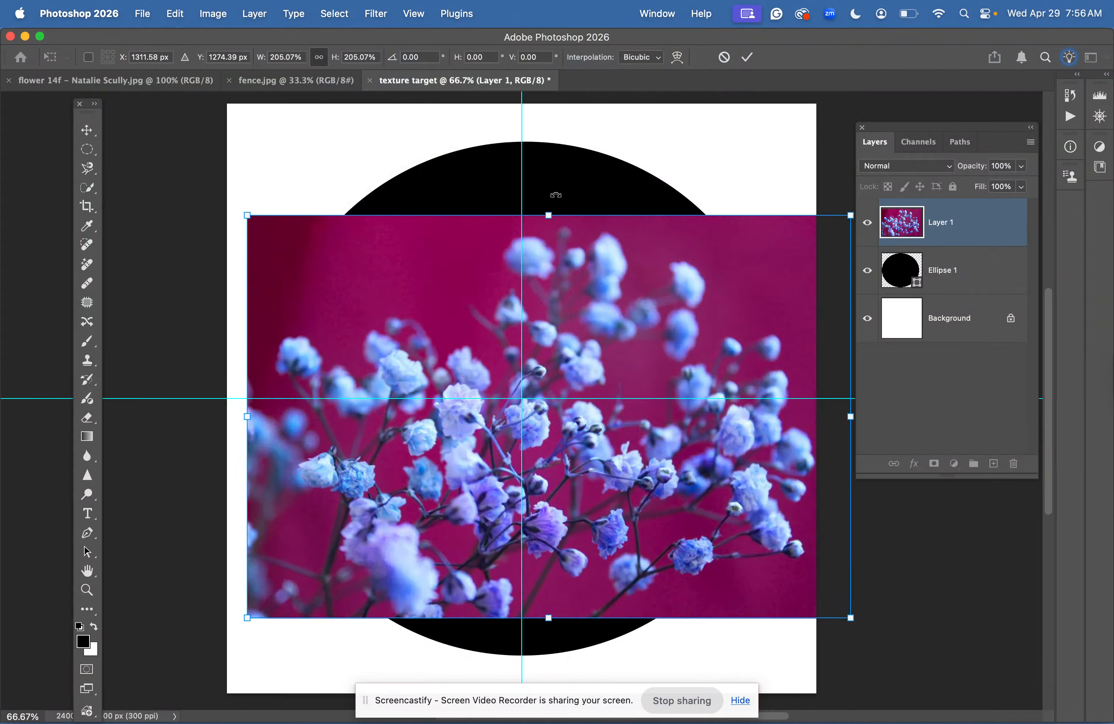
{"action": "left_click_drag", "start_coordinate": [247, 215], "coordinate": [131, 84]}
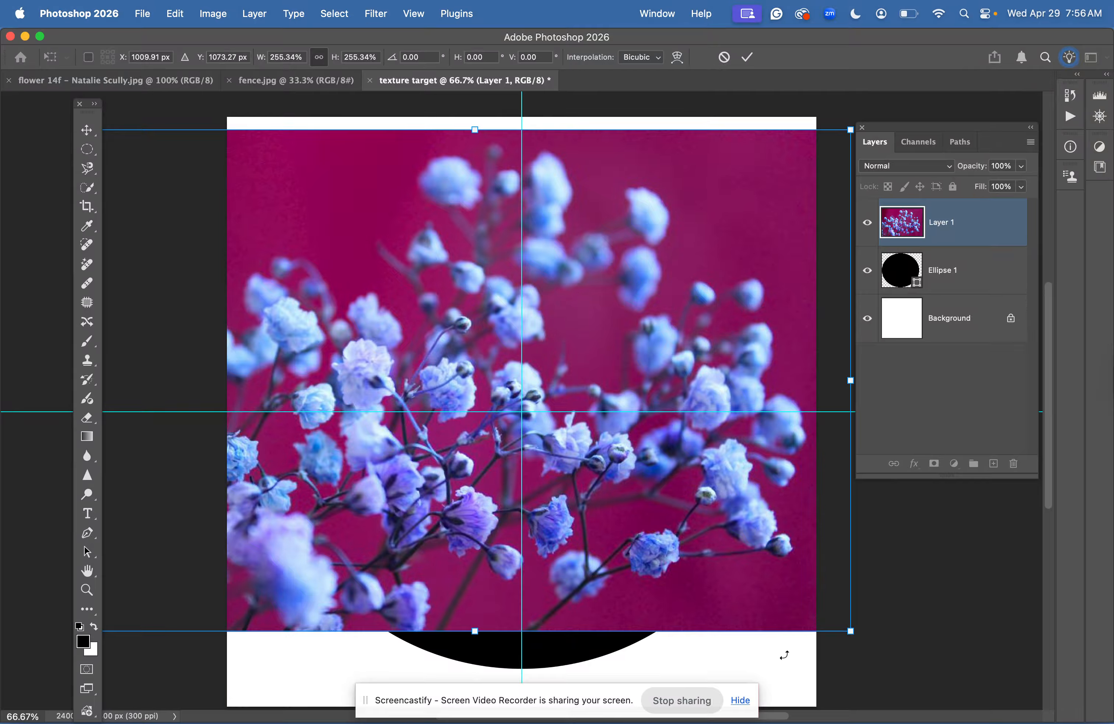
{"action": "left_click_drag", "start_coordinate": [850, 630], "coordinate": [899, 676]}
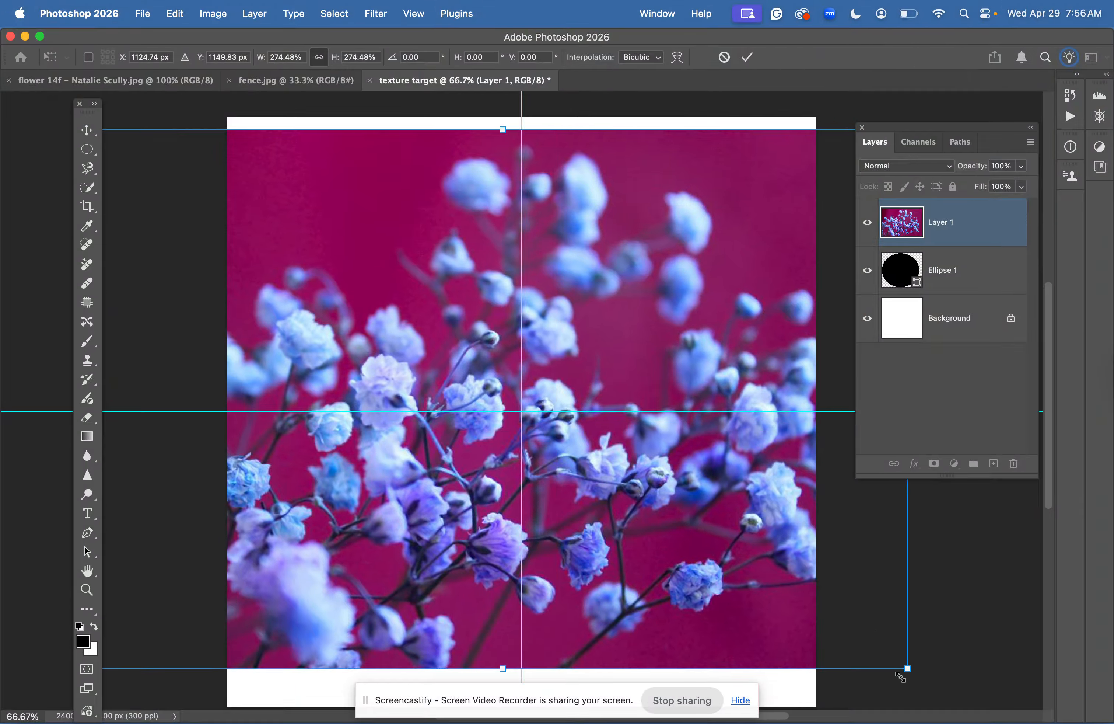
{"action": "key", "text": "Return"}
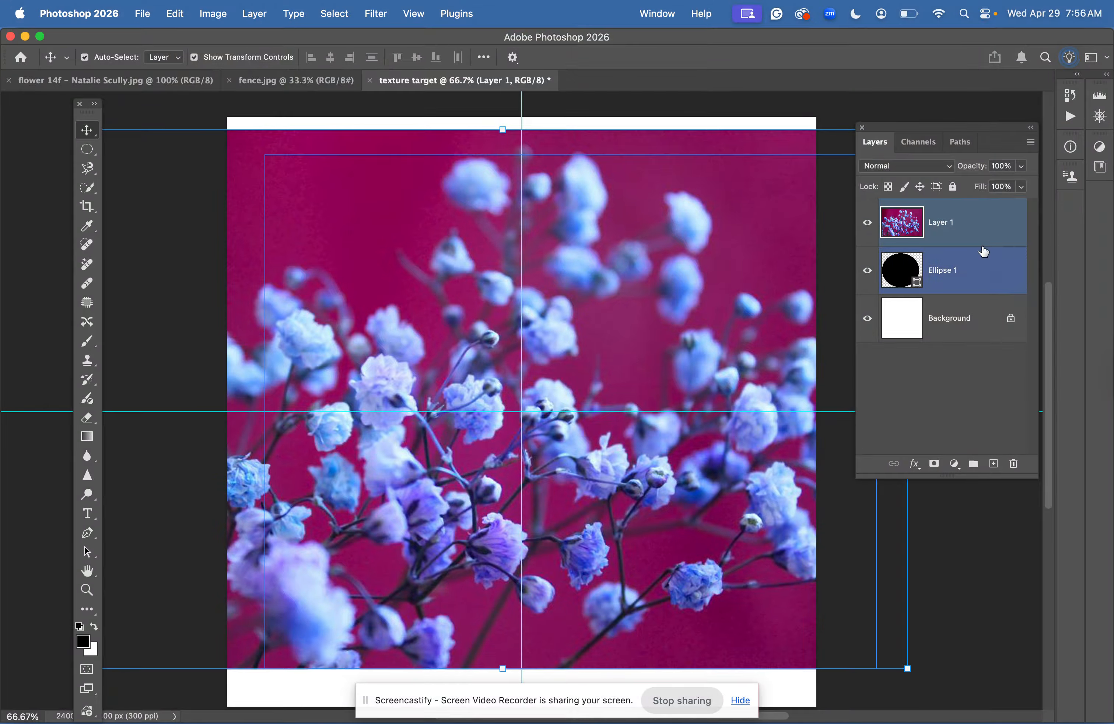
- Clip the flower layer to the black circle layer with a clipping mask
{"action": "left_click_drag", "start_coordinate": [908, 127], "coordinate": [829, 127]}
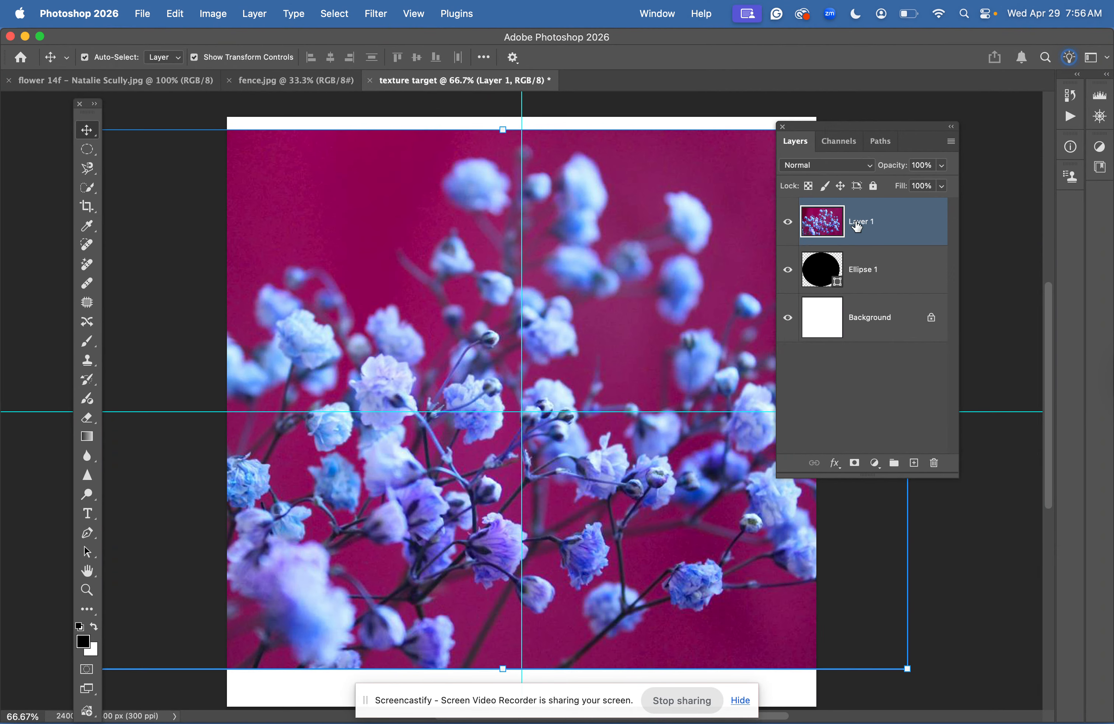
{"action": "left_click", "coordinate": [831, 285], "text": "shift"}
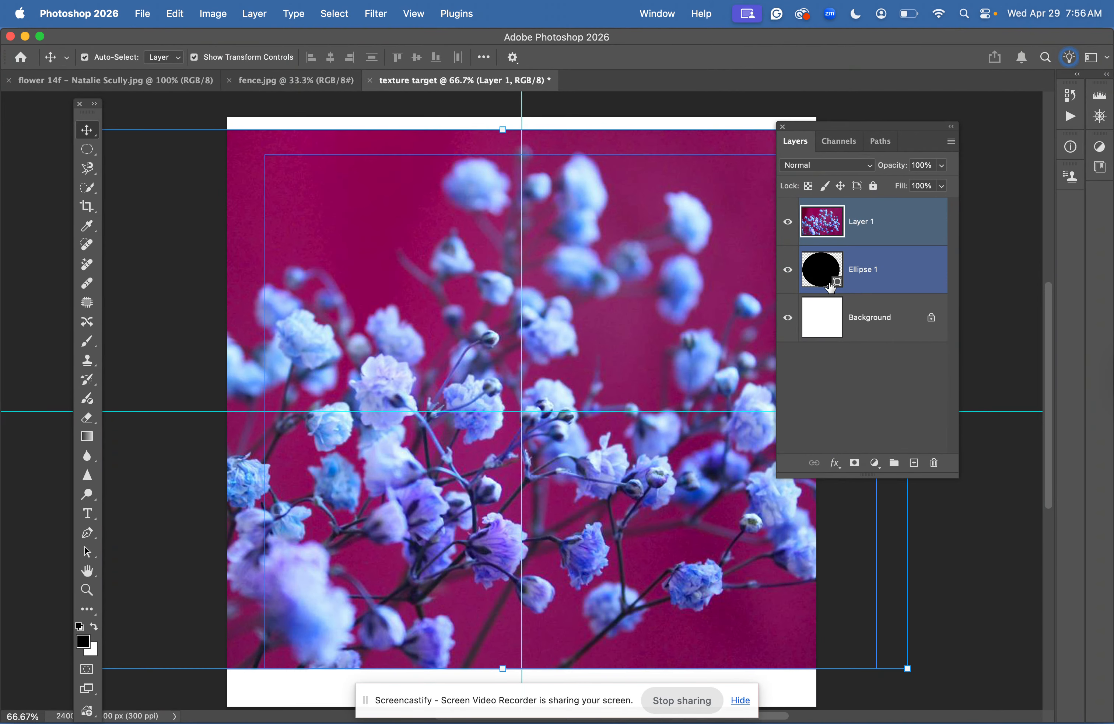
{"action": "left_click", "coordinate": [889, 245]}
{"action": "left_click", "coordinate": [253, 14]}
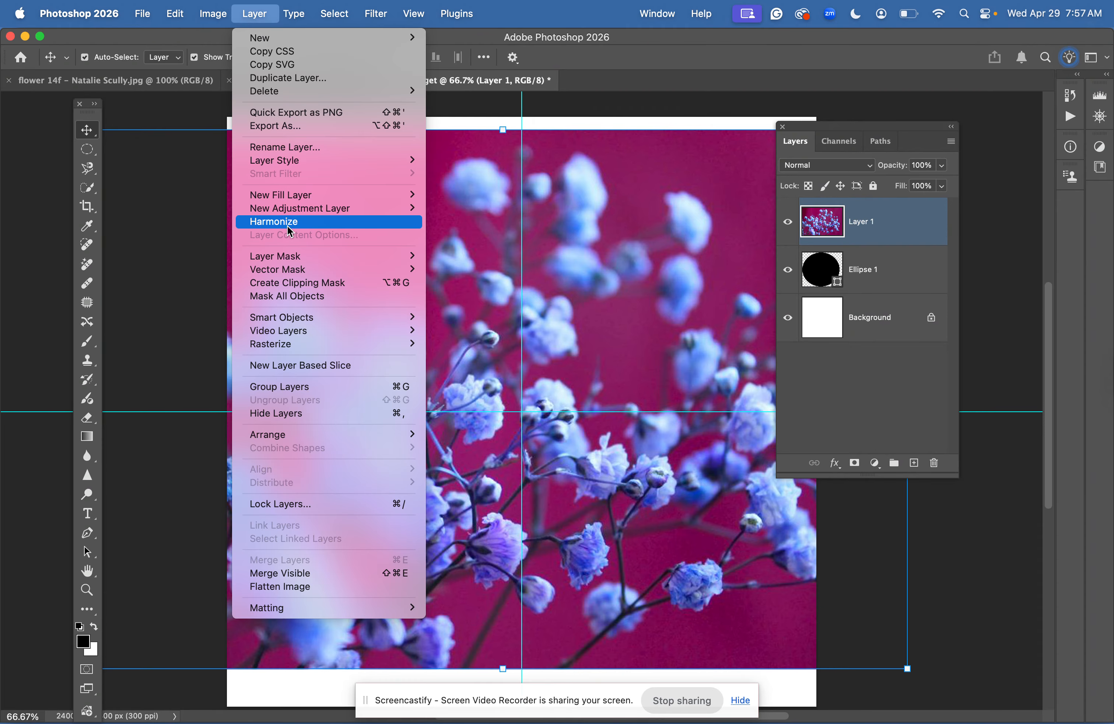
{"action": "left_click", "coordinate": [299, 282]}
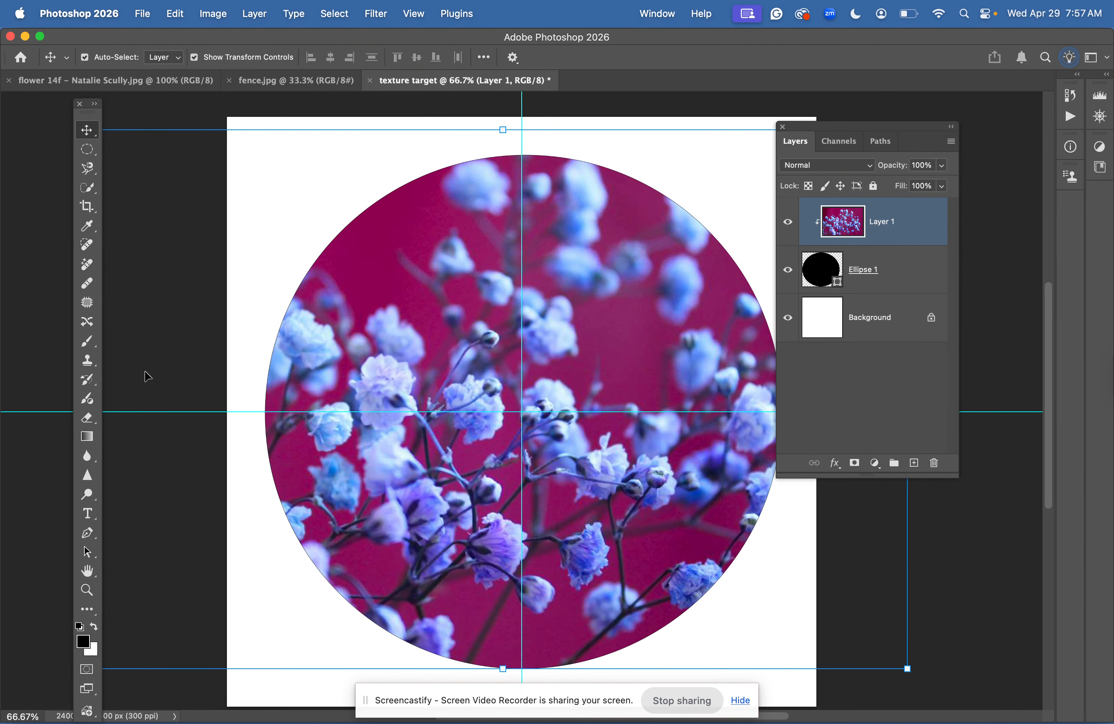
- Draw a black circle about 1634 px wide centred on the guides' intersection and paste the entire fence image above it
{"action": "key", "text": "u"}
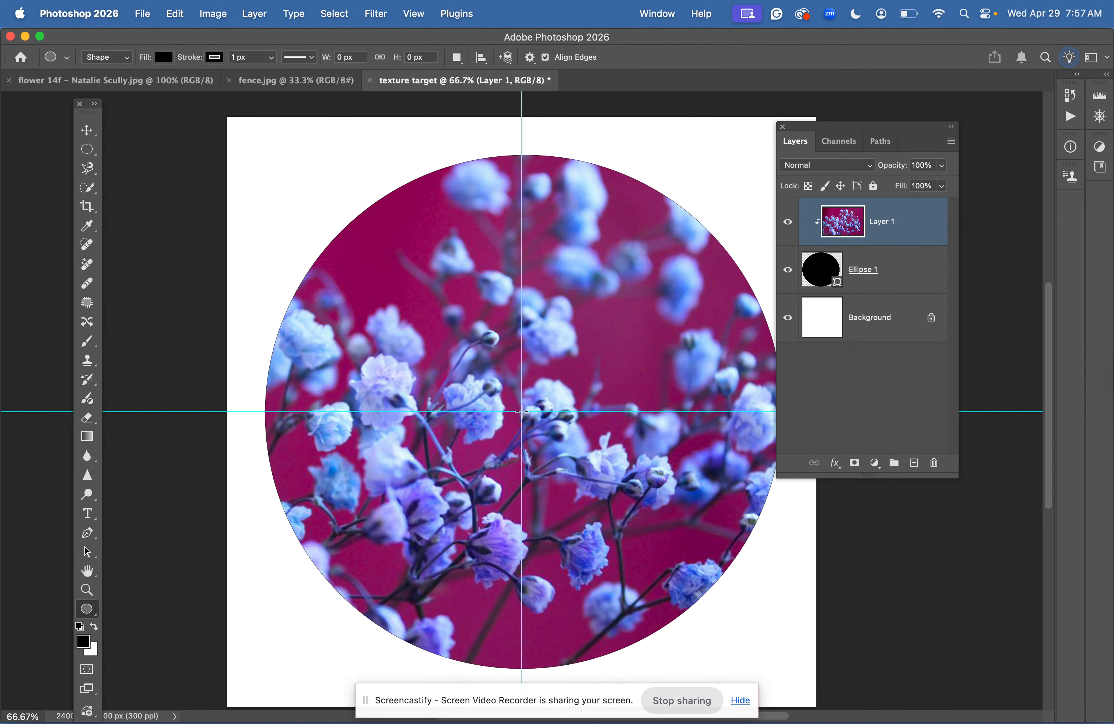
{"action": "left_click_drag", "start_coordinate": [522, 411], "coordinate": [851, 211]}
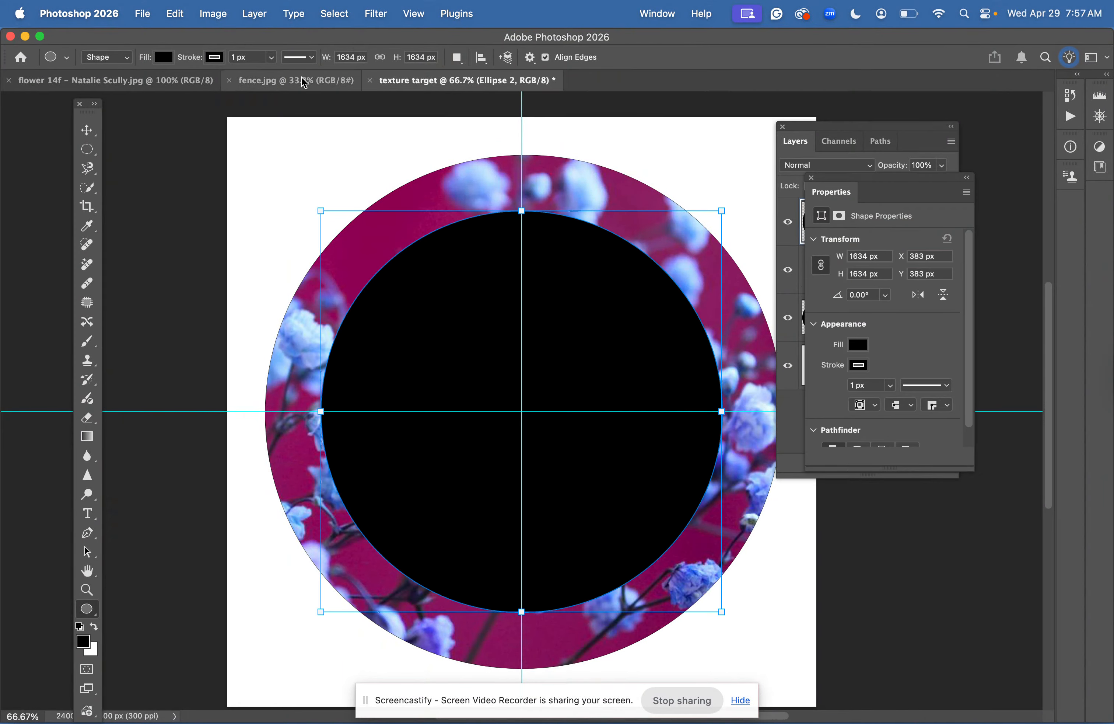
{"action": "left_click", "coordinate": [293, 84]}
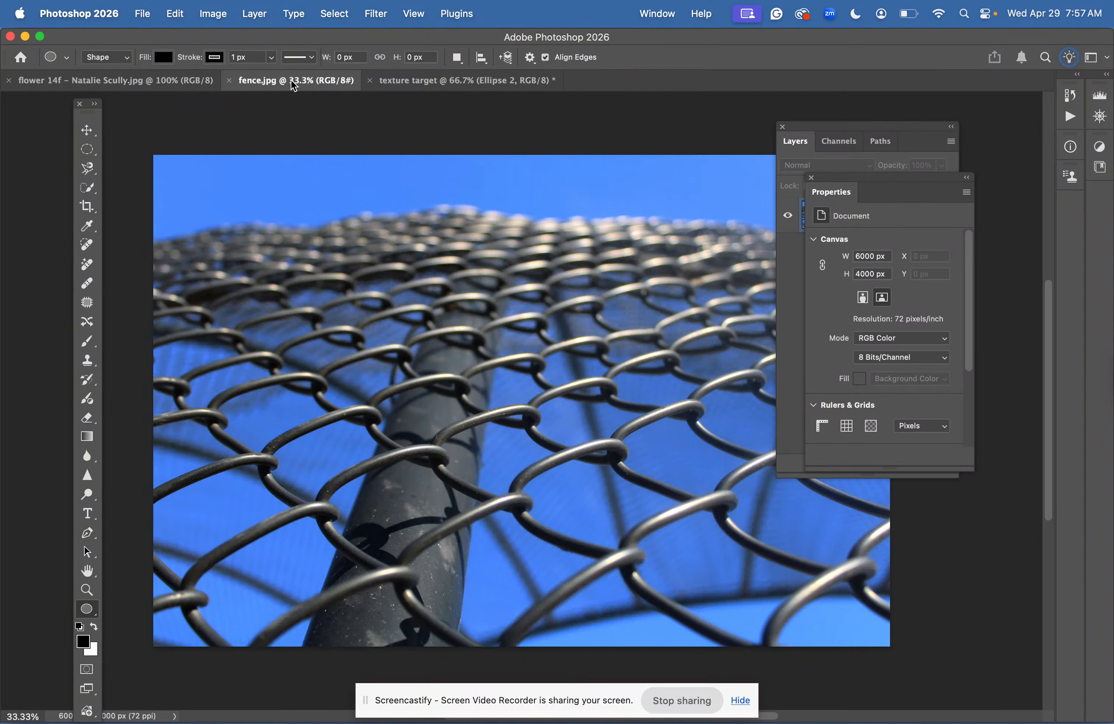
{"action": "key", "text": "super+a"}
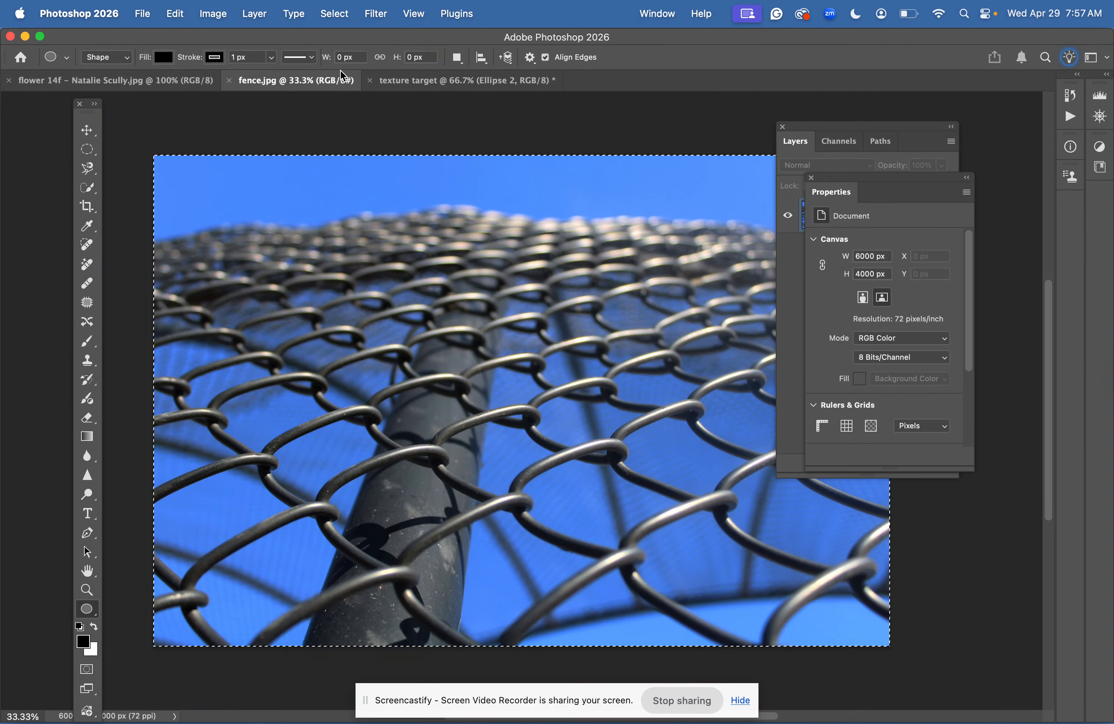
{"action": "left_click", "coordinate": [446, 86]}
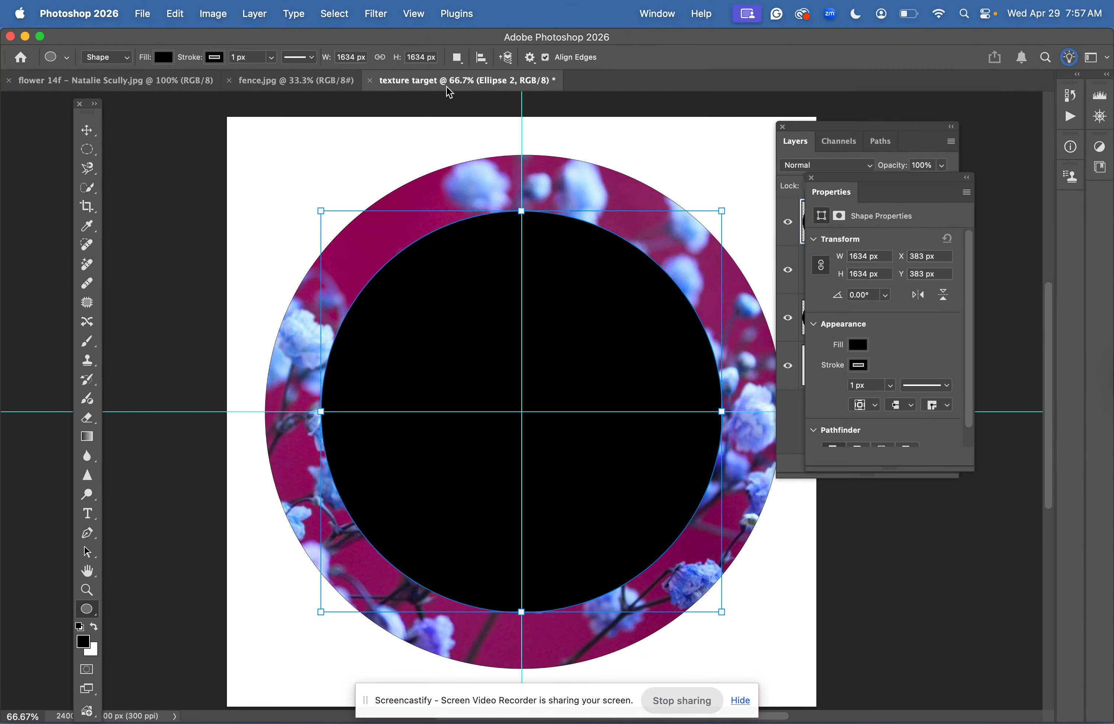
{"action": "key", "text": "super+v"}
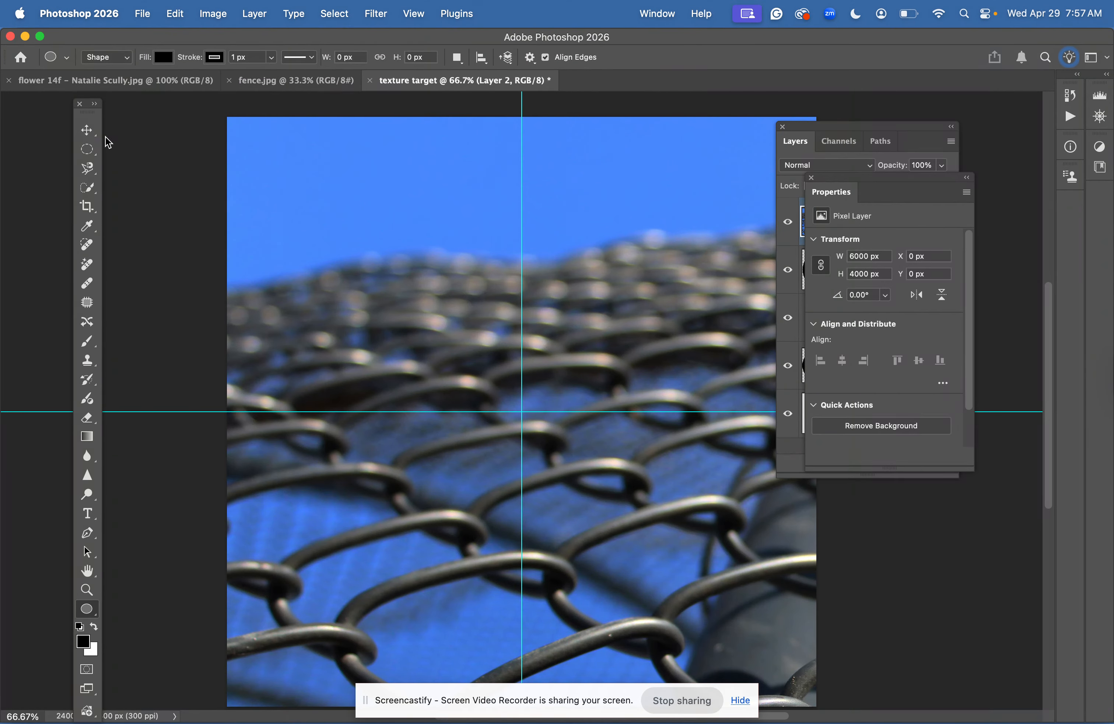
- Scale the pasted fence image proportionally to about 43% and position it so it covers the whole inner black circle
{"action": "left_click", "coordinate": [87, 130]}
{"action": "left_click_drag", "start_coordinate": [223, 119], "coordinate": [567, 351]}
{"action": "left_click_drag", "start_coordinate": [706, 530], "coordinate": [388, 343]}
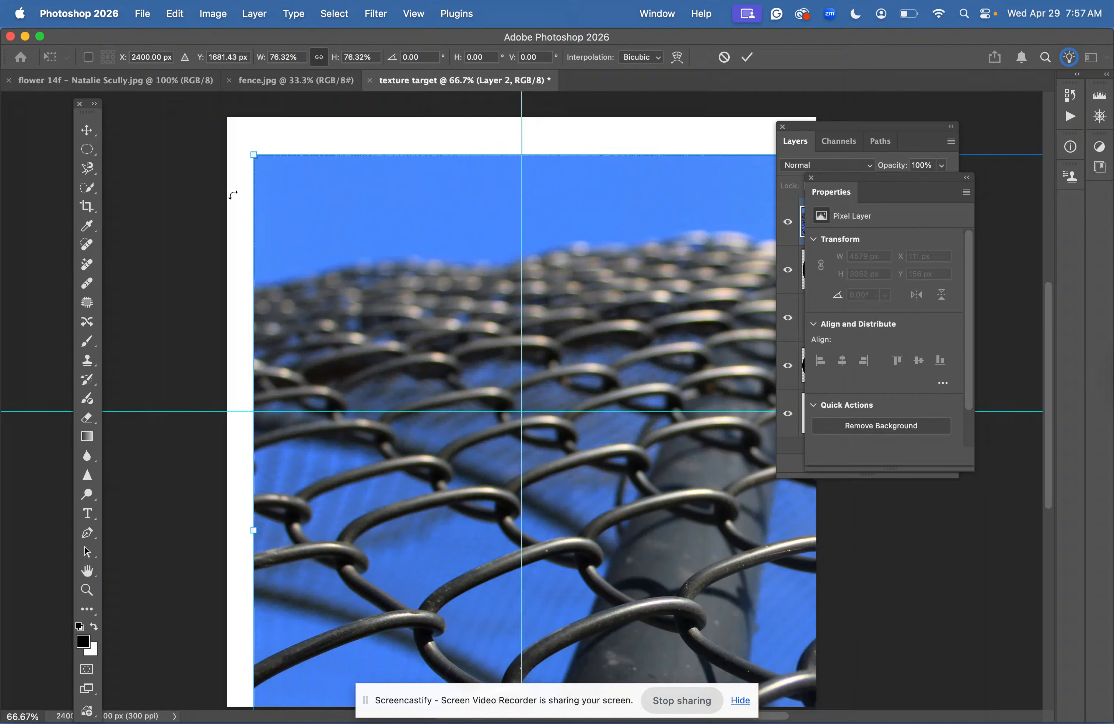
{"action": "left_click_drag", "start_coordinate": [255, 154], "coordinate": [628, 484]}
{"action": "left_click_drag", "start_coordinate": [751, 570], "coordinate": [369, 310]}
{"action": "left_click_drag", "start_coordinate": [502, 301], "coordinate": [391, 338]}
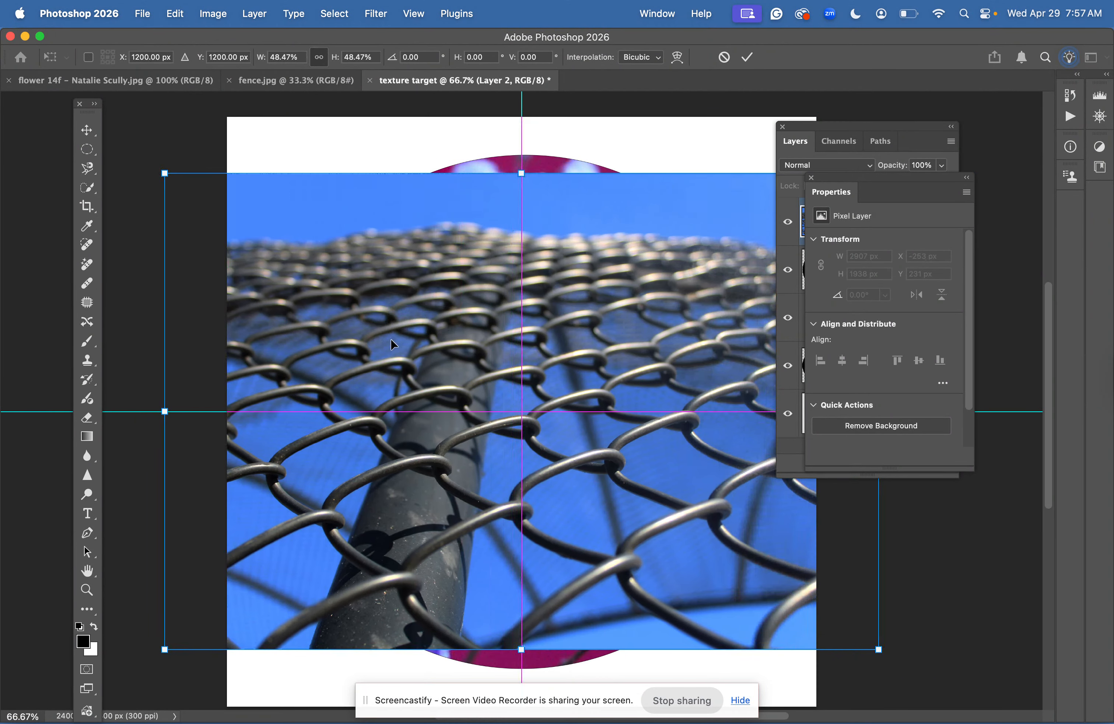
{"action": "left_click_drag", "start_coordinate": [164, 173], "coordinate": [242, 224]}
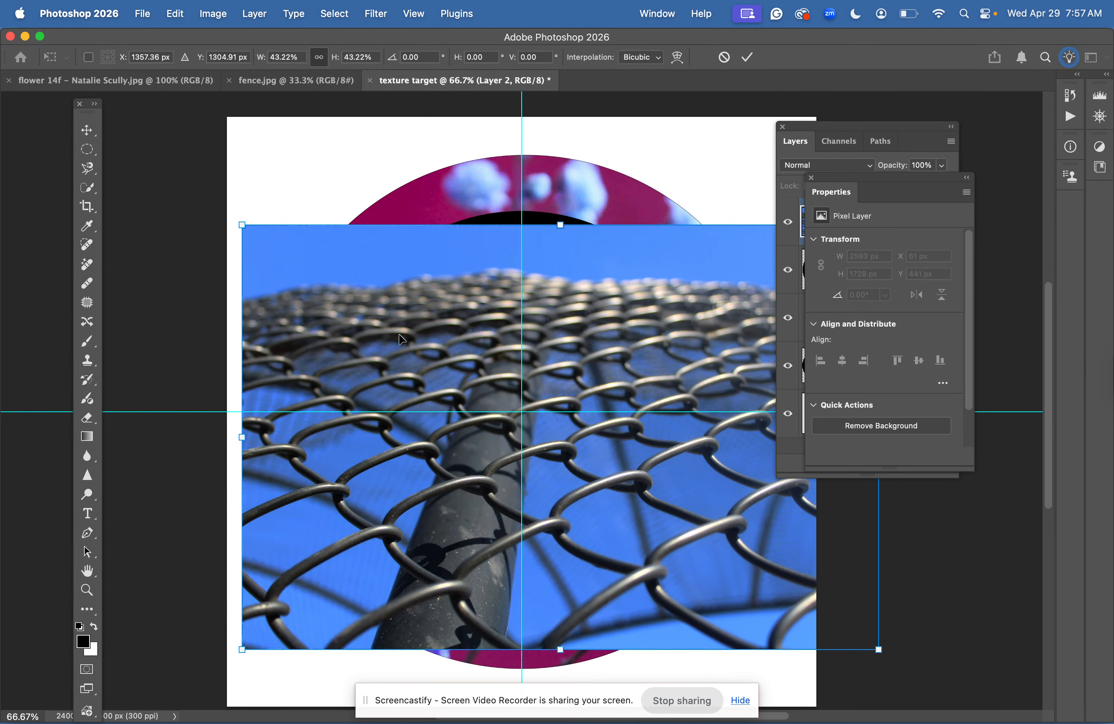
{"action": "left_click_drag", "start_coordinate": [400, 337], "coordinate": [383, 298]}
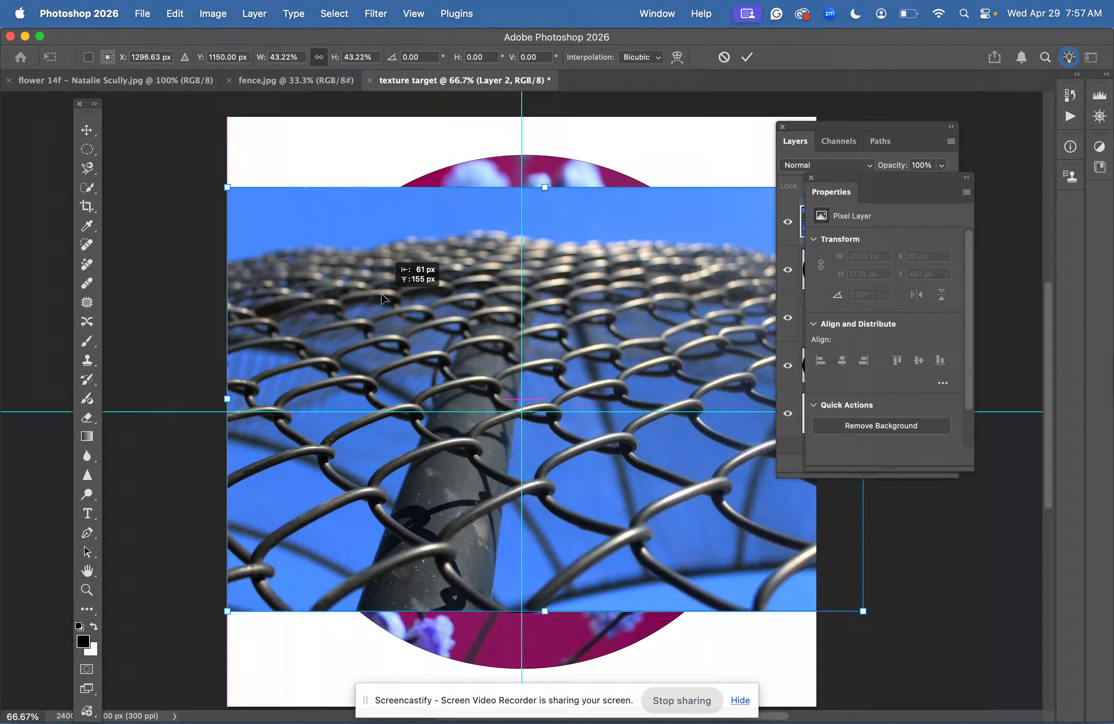
- Apply the fence image's transform and clip its layer to the inner black circle with a clipping mask
{"action": "left_click", "coordinate": [811, 178]}
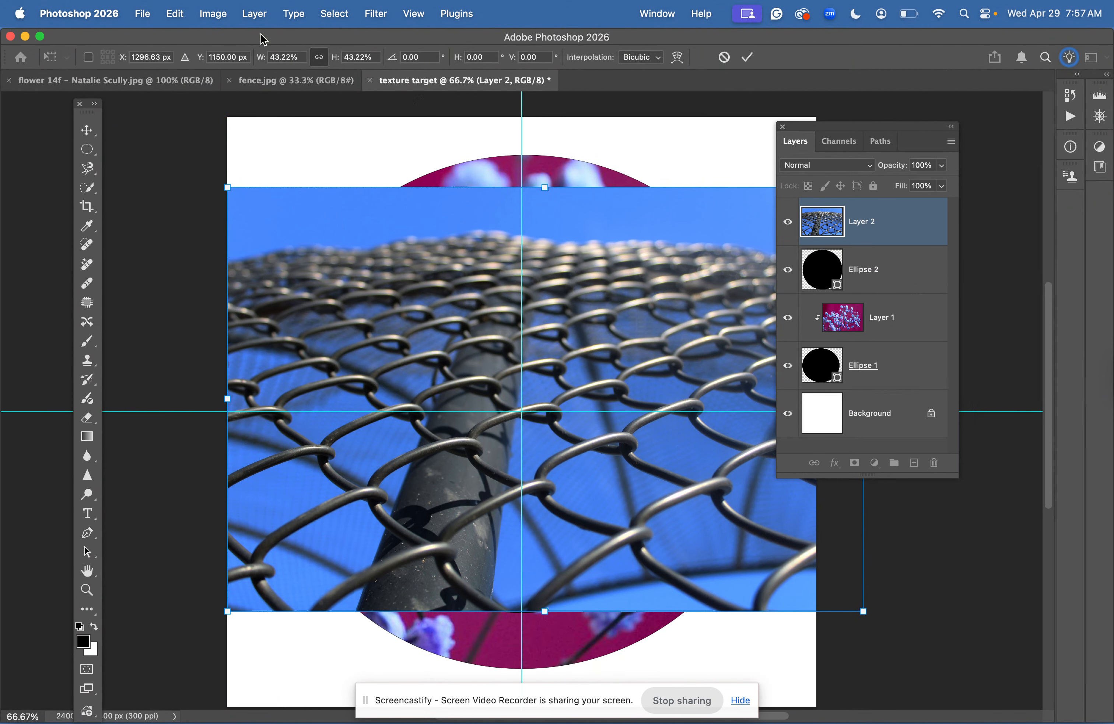
{"action": "left_click", "coordinate": [258, 15]}
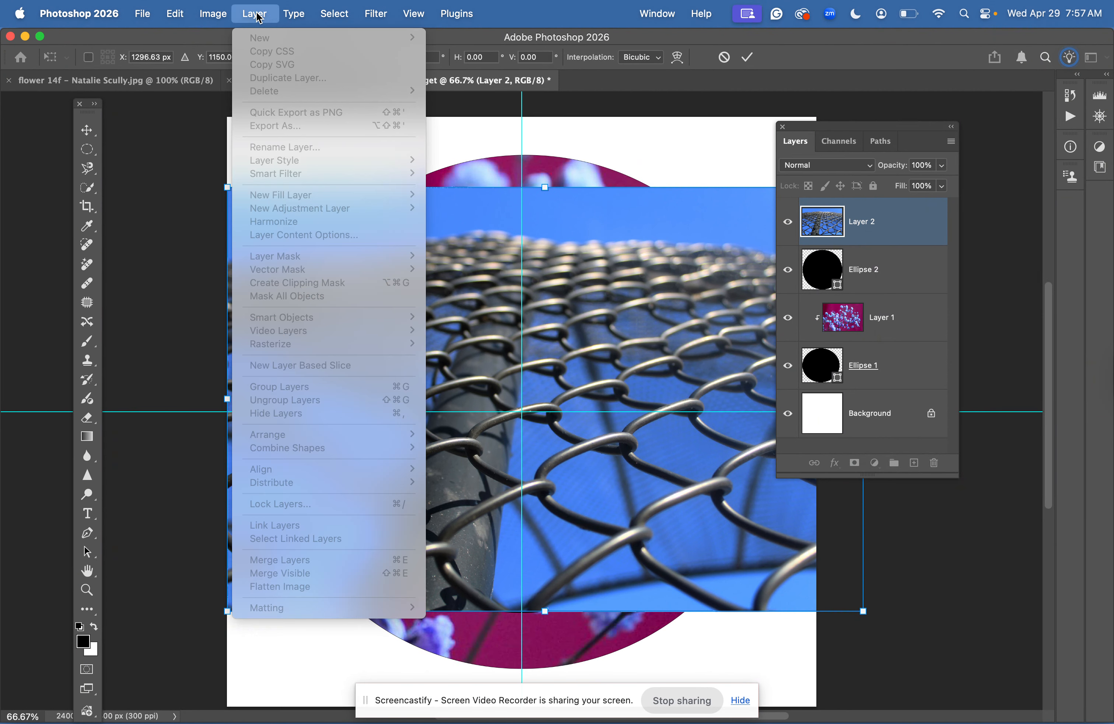
{"action": "left_click", "coordinate": [257, 15]}
{"action": "key", "text": "Return"}
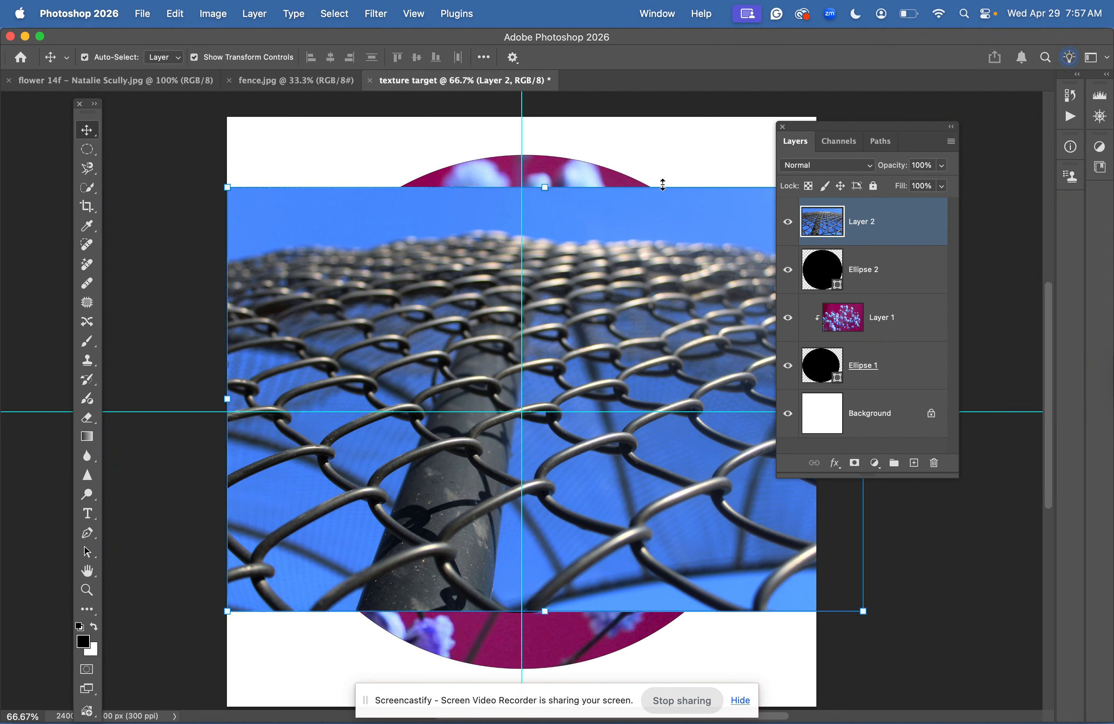
{"action": "left_click", "coordinate": [252, 15]}
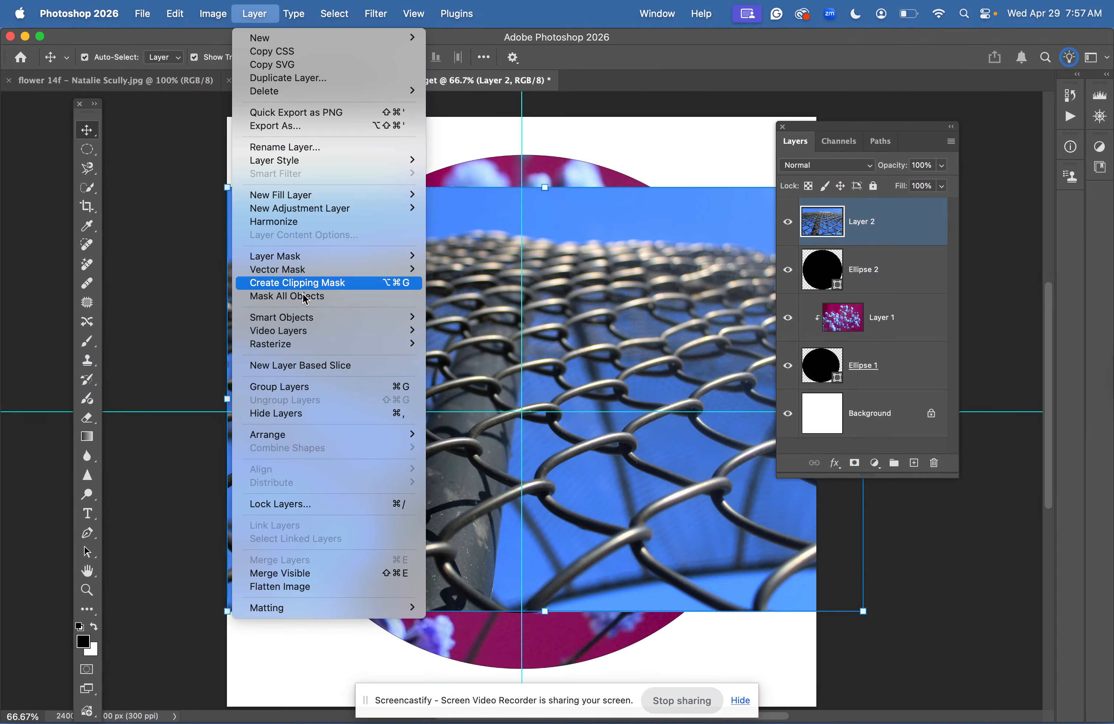
{"action": "left_click", "coordinate": [307, 283]}
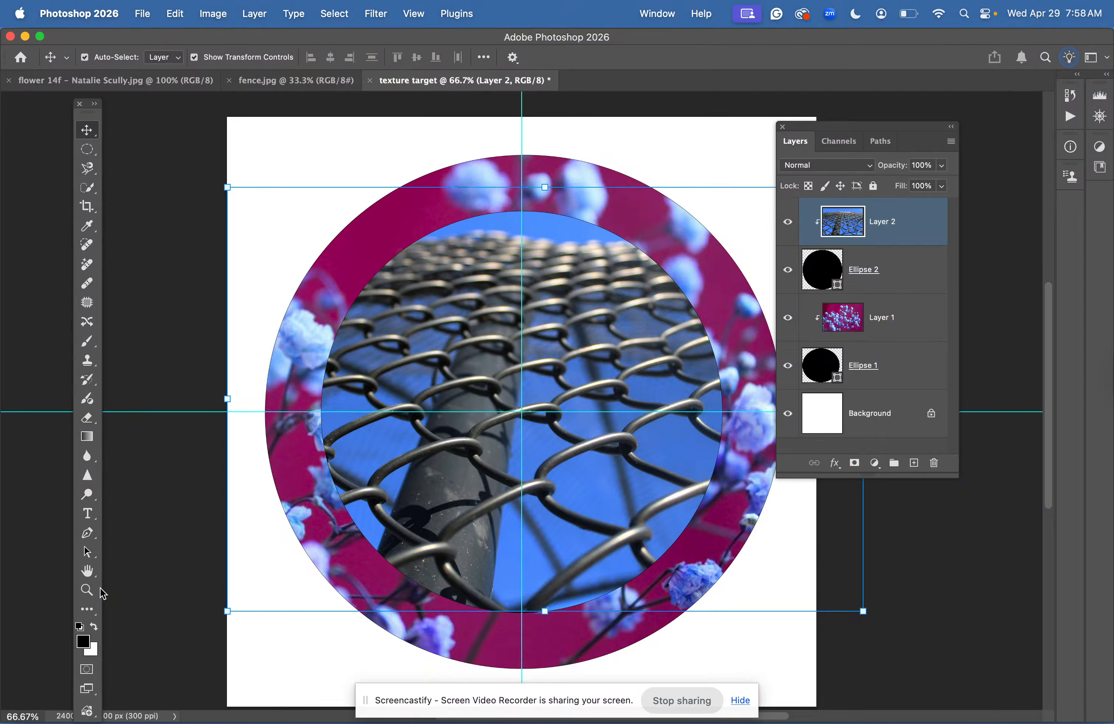
- Draw a third black circle about 1190 px wide, centred on the guides' intersection above the fence layer
{"action": "left_click", "coordinate": [88, 610]}
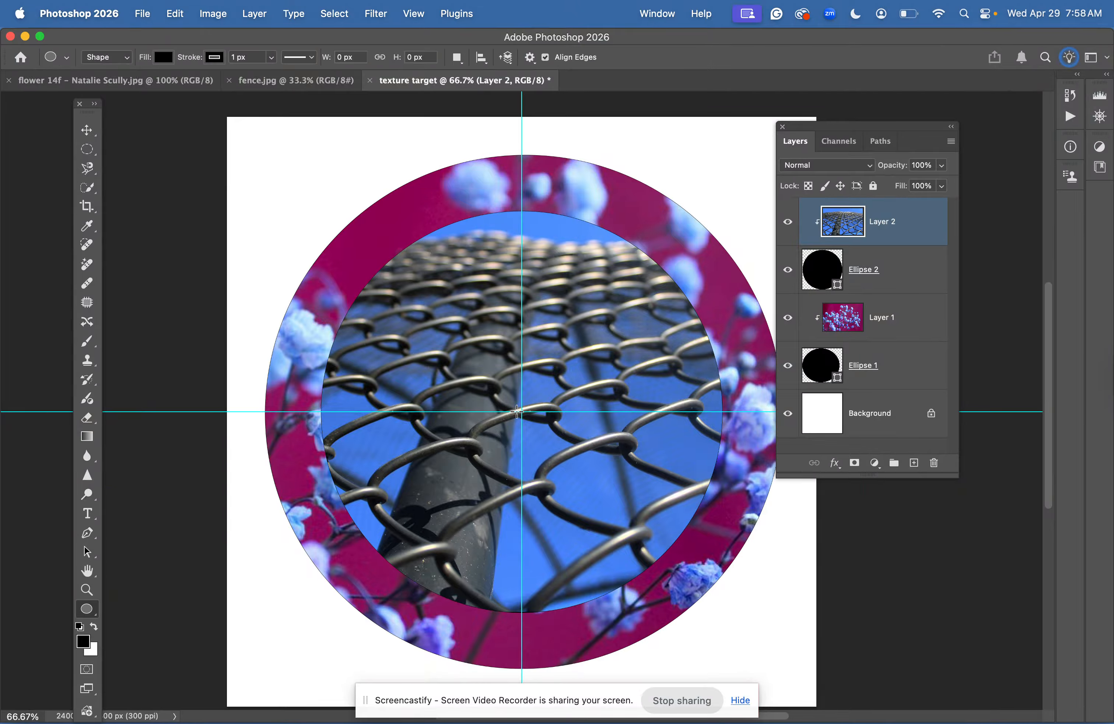
{"action": "left_click_drag", "start_coordinate": [522, 411], "coordinate": [770, 266]}
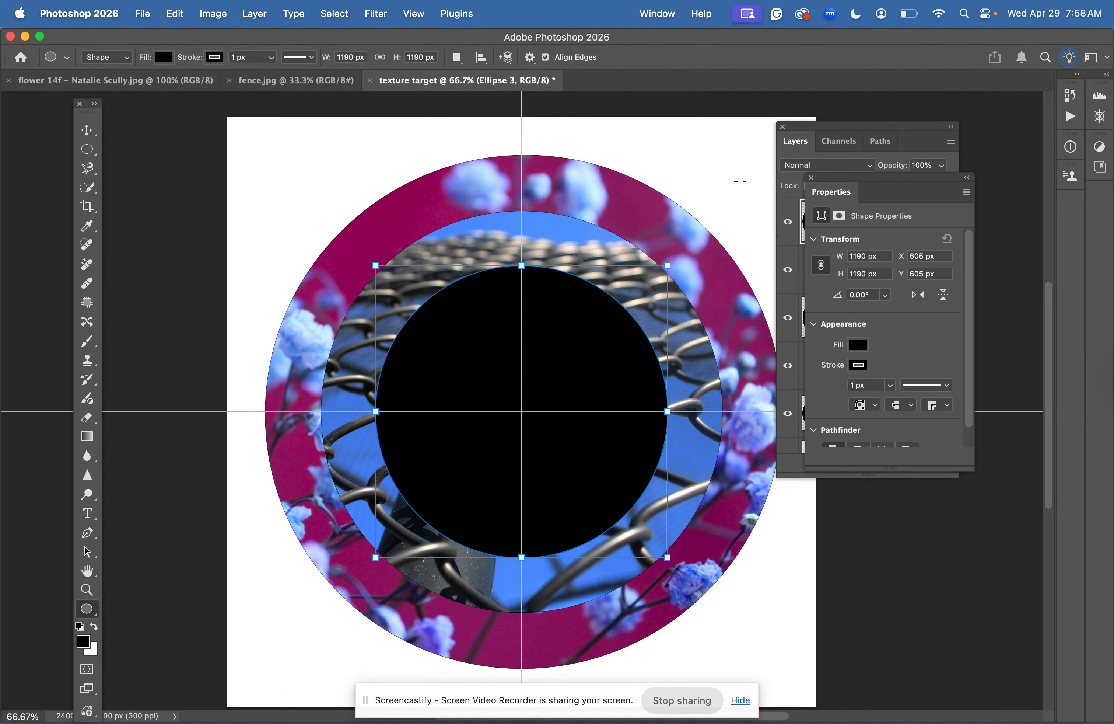
{"action": "left_click", "coordinate": [734, 191]}
{"action": "left_click", "coordinate": [592, 404]}
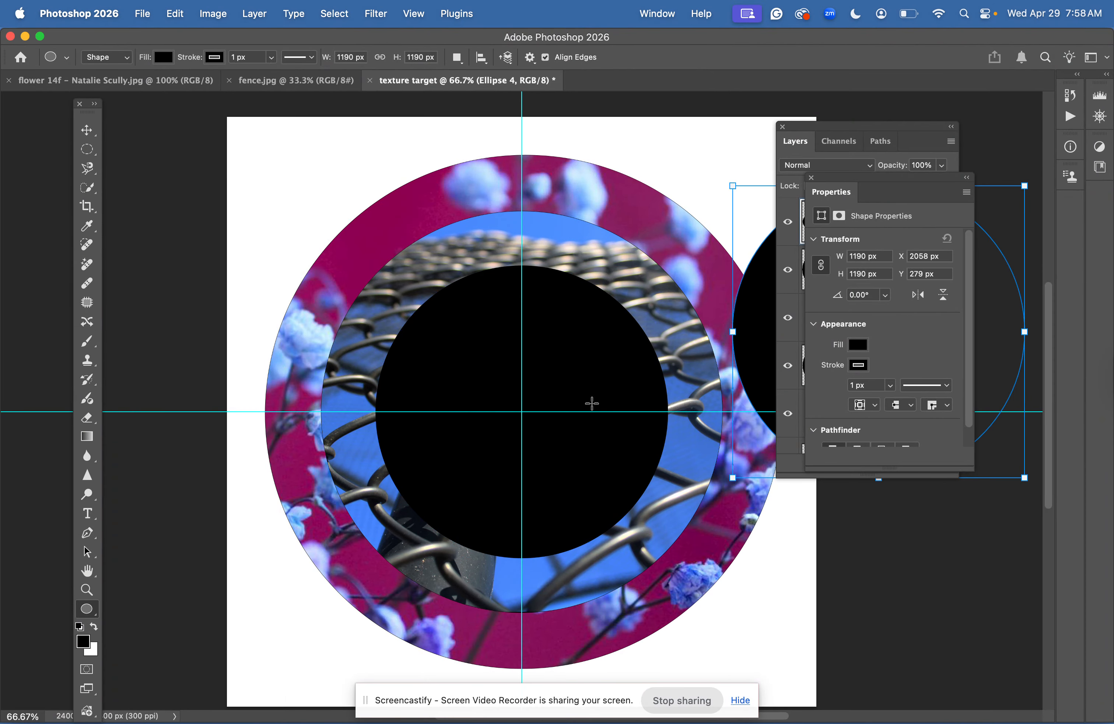
{"action": "key", "text": "super+z"}
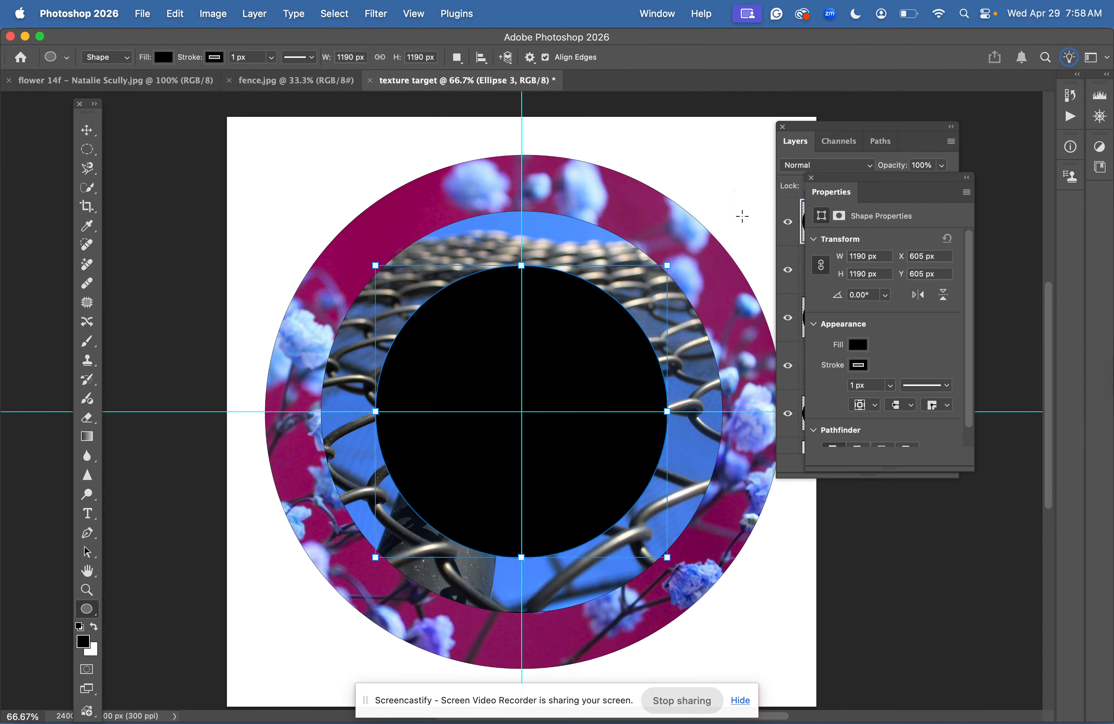
- Add a drop shadow to the largest circle's shape layer with angle -9°, distance 27 px, spread 41% and size 68 px
{"action": "left_click", "coordinate": [811, 178]}
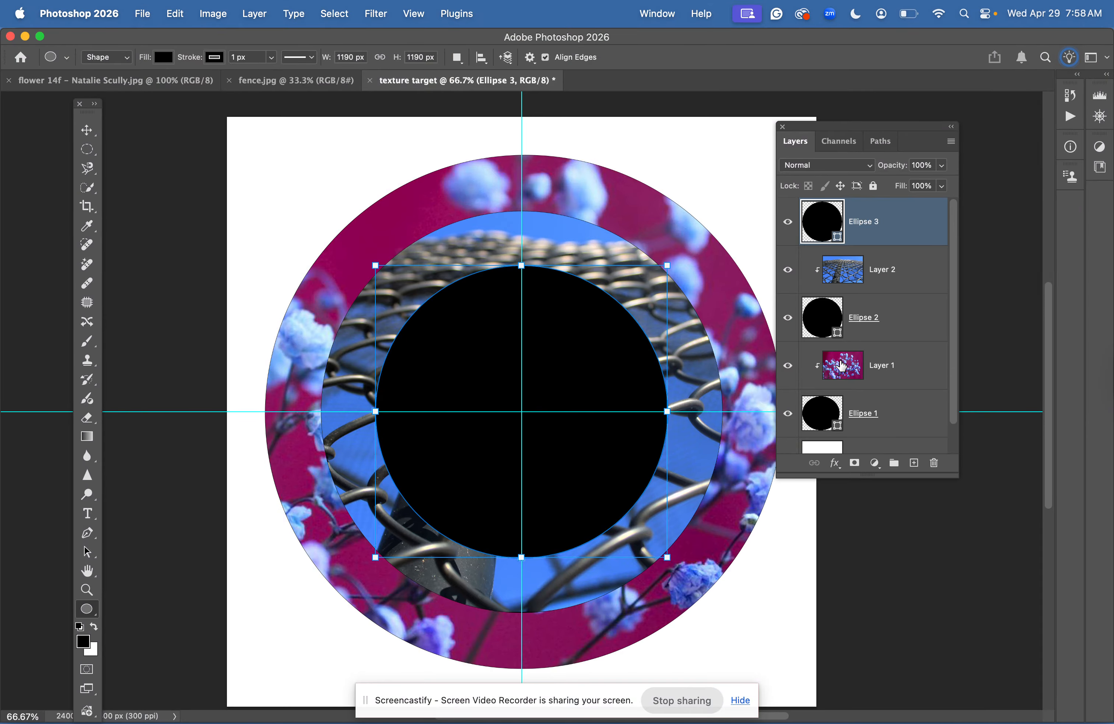
{"action": "scroll", "coordinate": [841, 403], "scroll_direction": "down", "scroll_amount": 2}
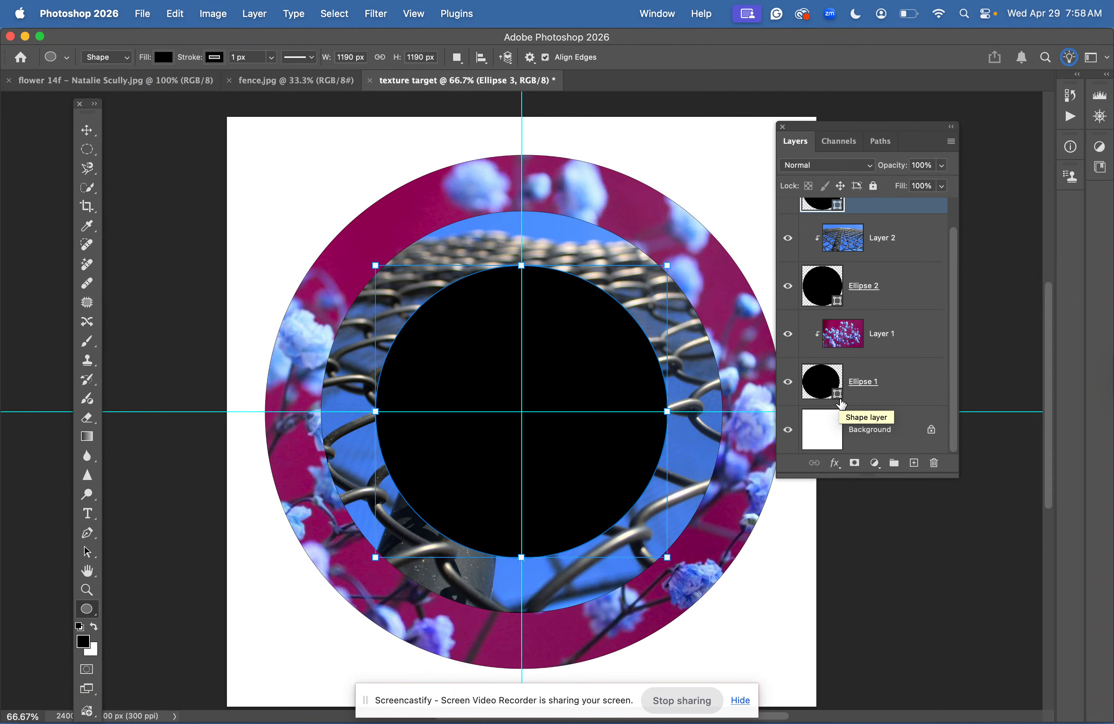
{"action": "left_click", "coordinate": [865, 390]}
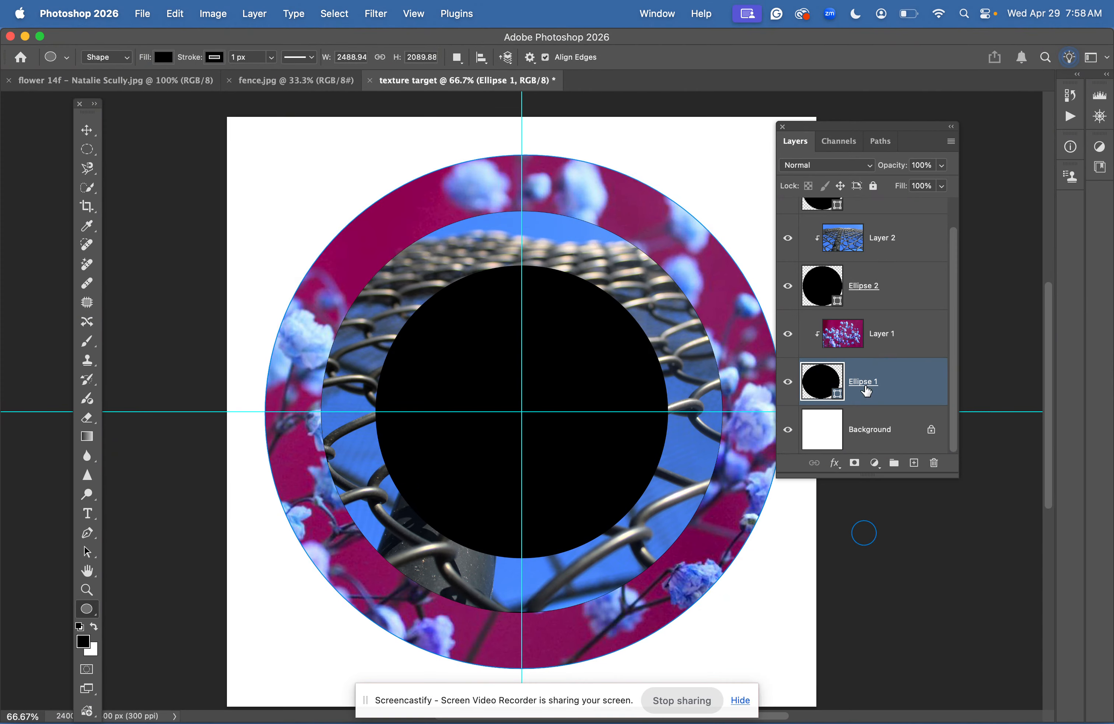
{"action": "left_click", "coordinate": [834, 463]}
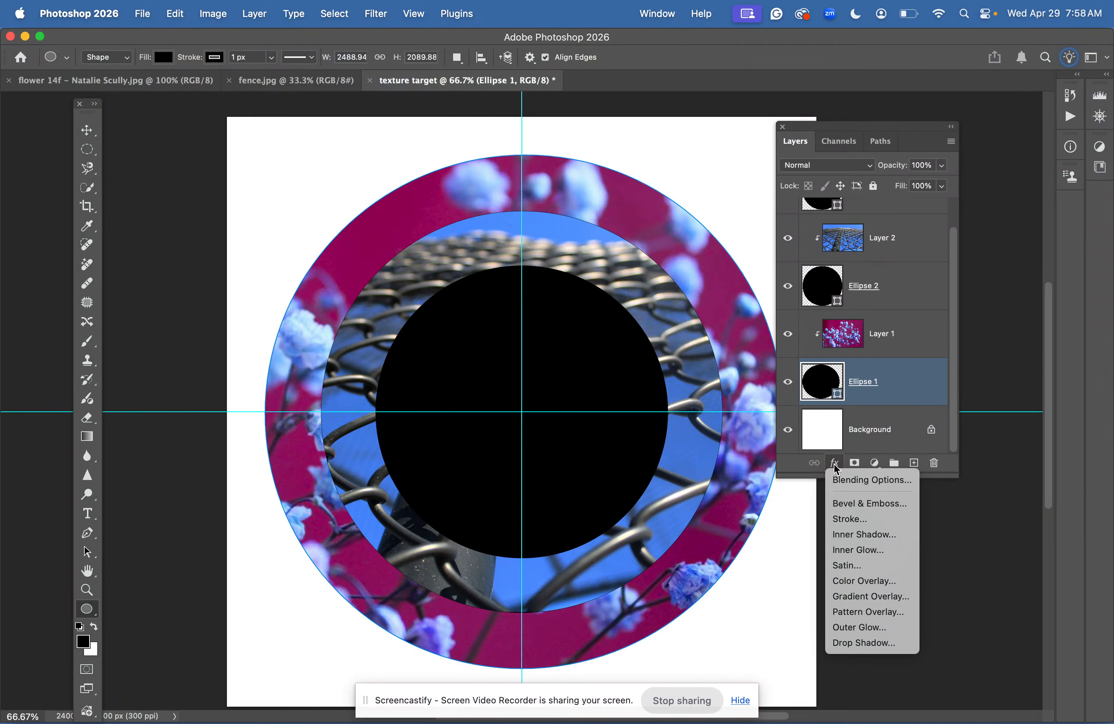
{"action": "left_click", "coordinate": [861, 642]}
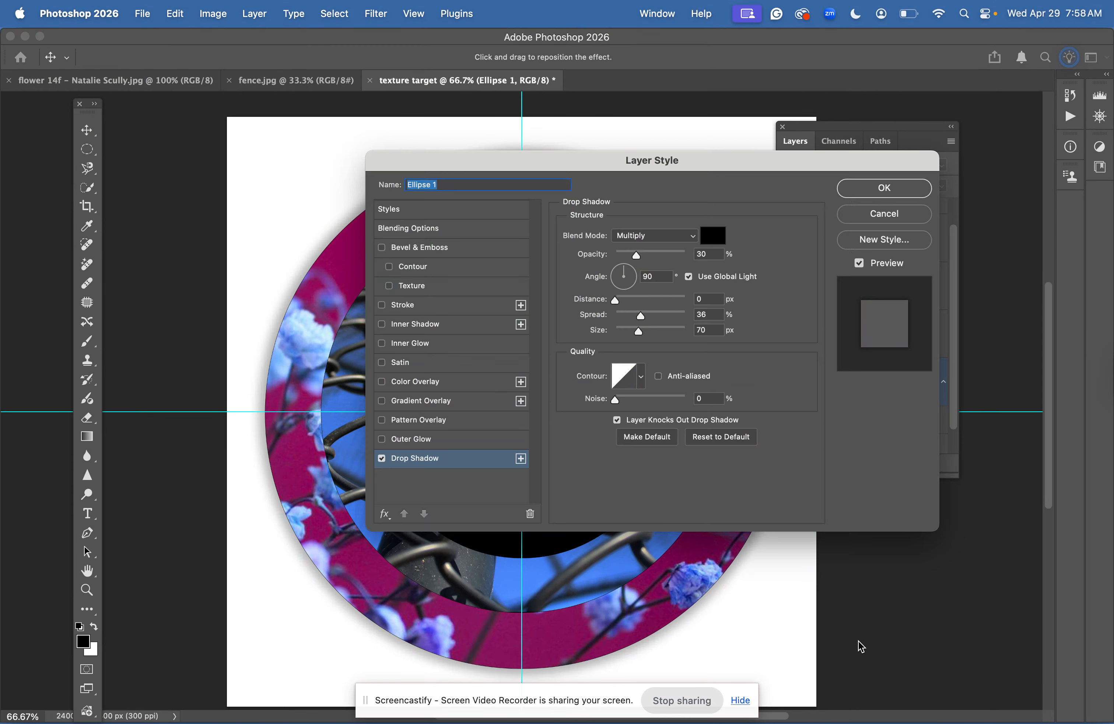
{"action": "left_click_drag", "start_coordinate": [550, 170], "coordinate": [886, 172]}
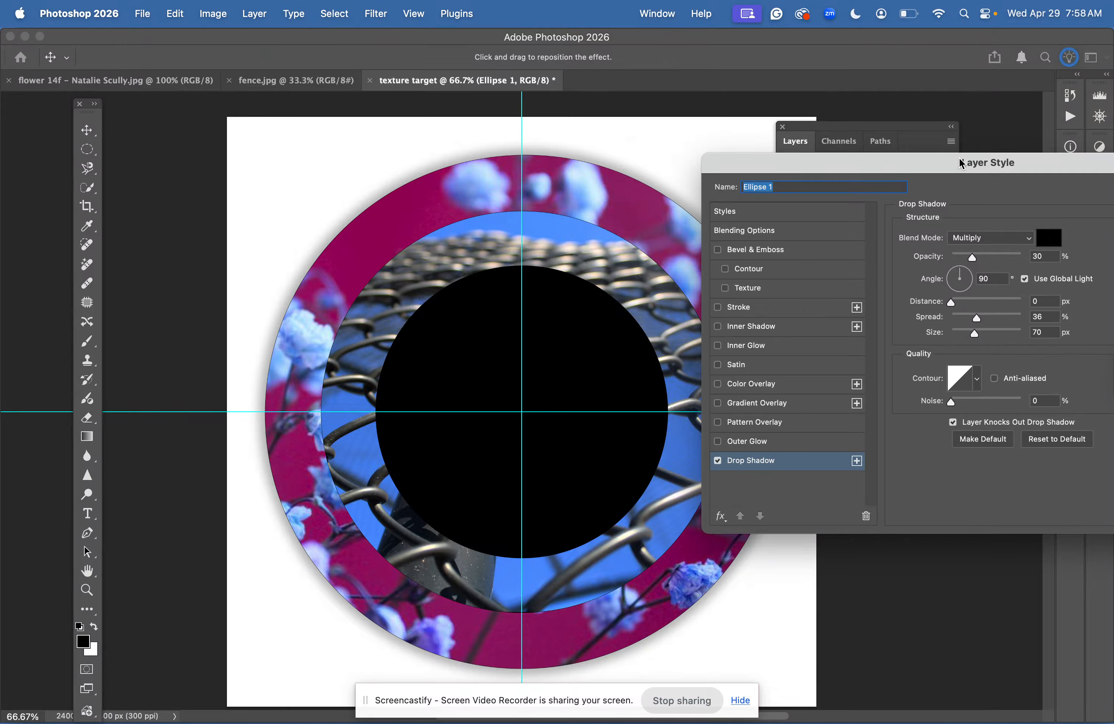
{"action": "left_click_drag", "start_coordinate": [960, 162], "coordinate": [797, 155]}
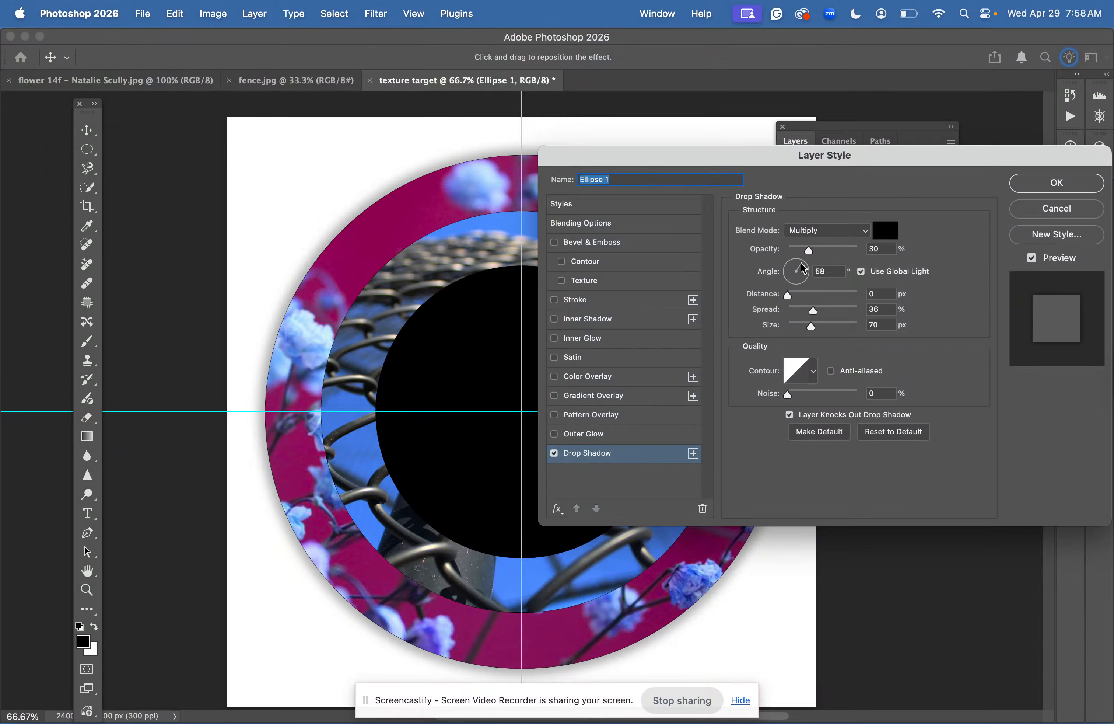
{"action": "left_click", "coordinate": [806, 273]}
{"action": "left_click_drag", "start_coordinate": [787, 294], "coordinate": [810, 328]}
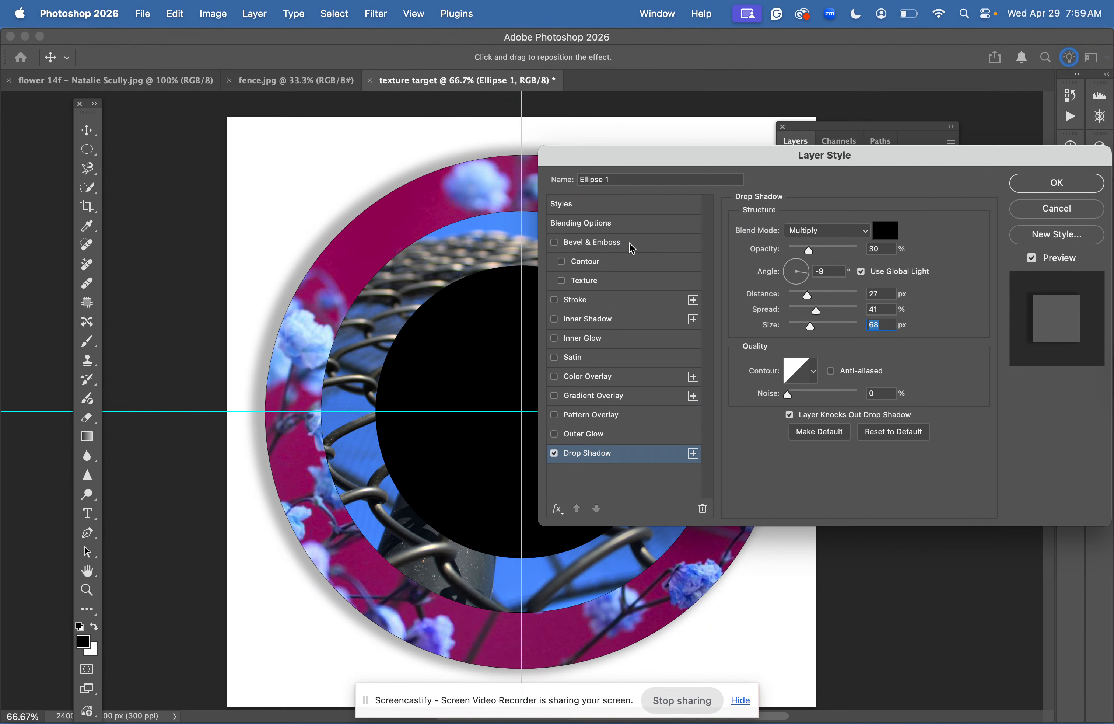
- Enable a stroke on the largest circle, set its drop shadow distance to 36 px and apply the layer style
{"action": "left_click", "coordinate": [554, 301]}
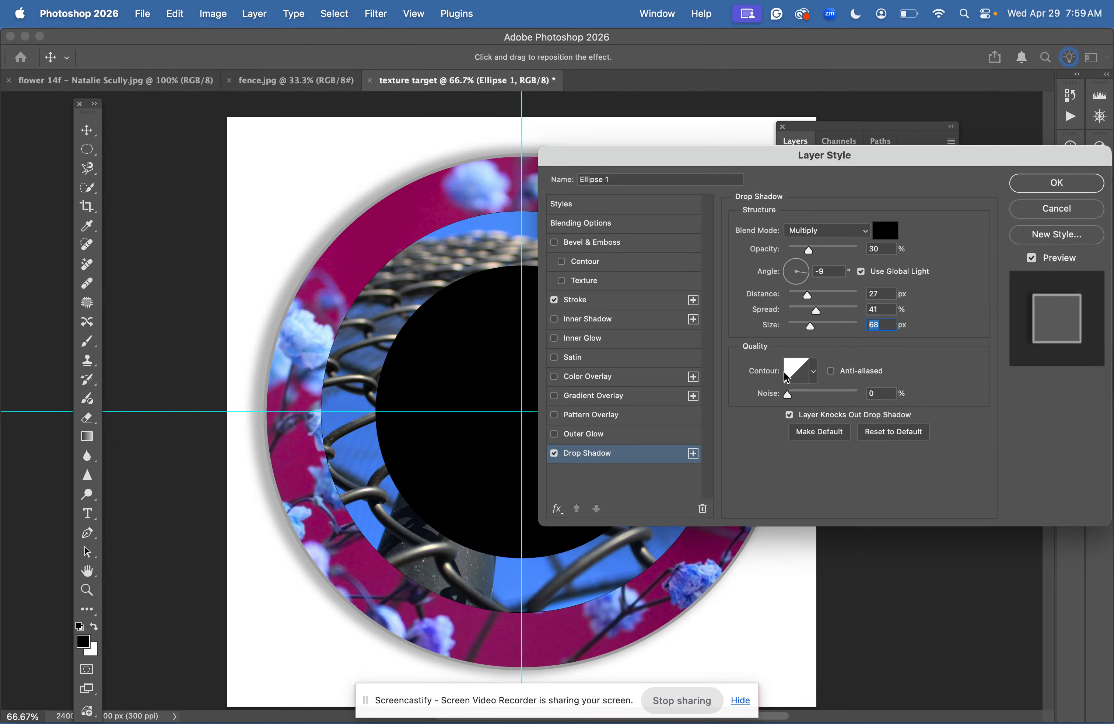
{"action": "mouse_move", "coordinate": [808, 296]}
{"action": "left_mouse_down"}
{"action": "mouse_move", "coordinate": [826, 297]}
{"action": "mouse_move", "coordinate": [816, 298]}
{"action": "left_mouse_up"}
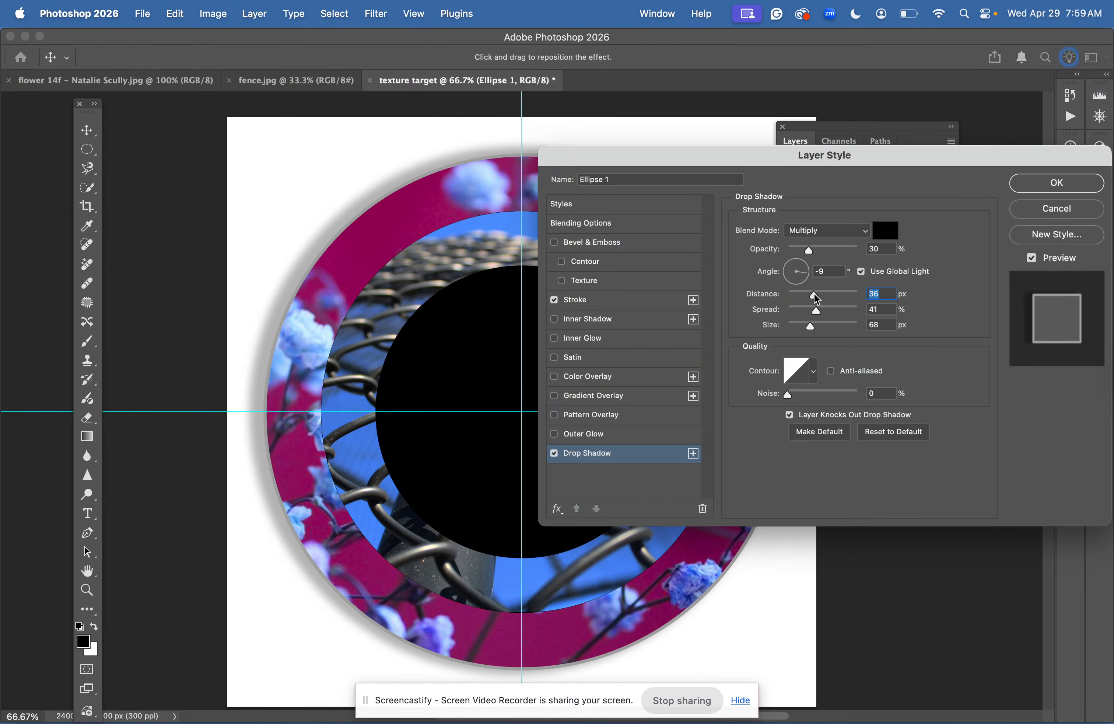
{"action": "left_click", "coordinate": [1063, 186]}
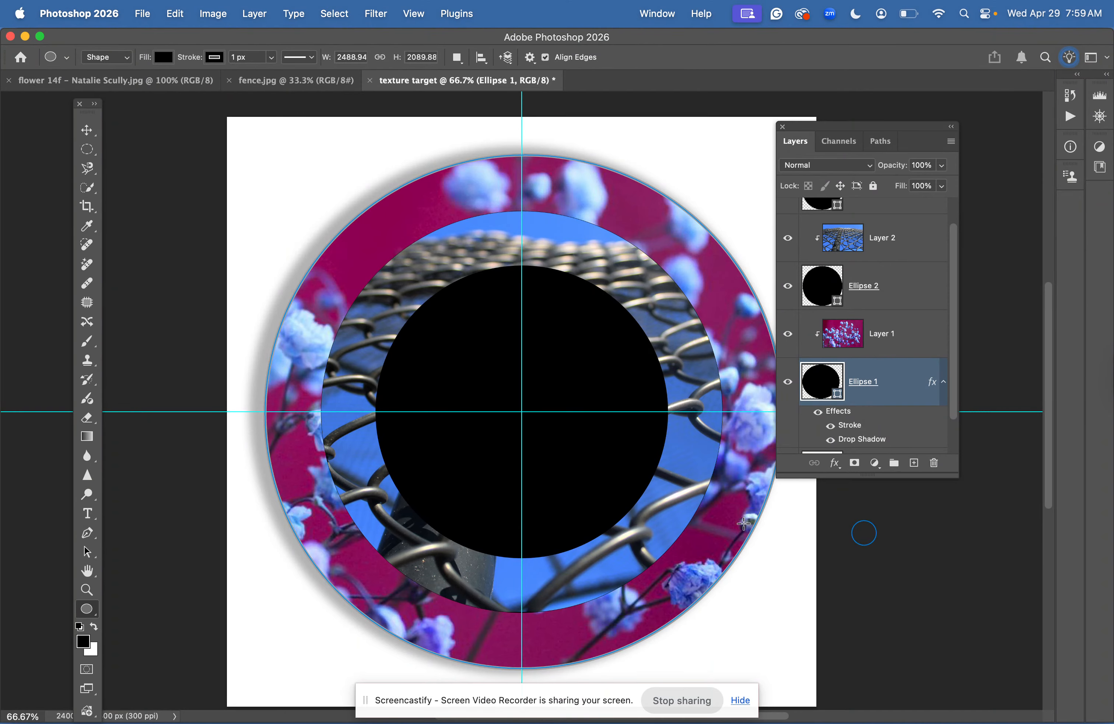
- Change the stroke color of the largest circle's layer style to red ee0f0f
{"action": "left_click", "coordinate": [835, 462]}
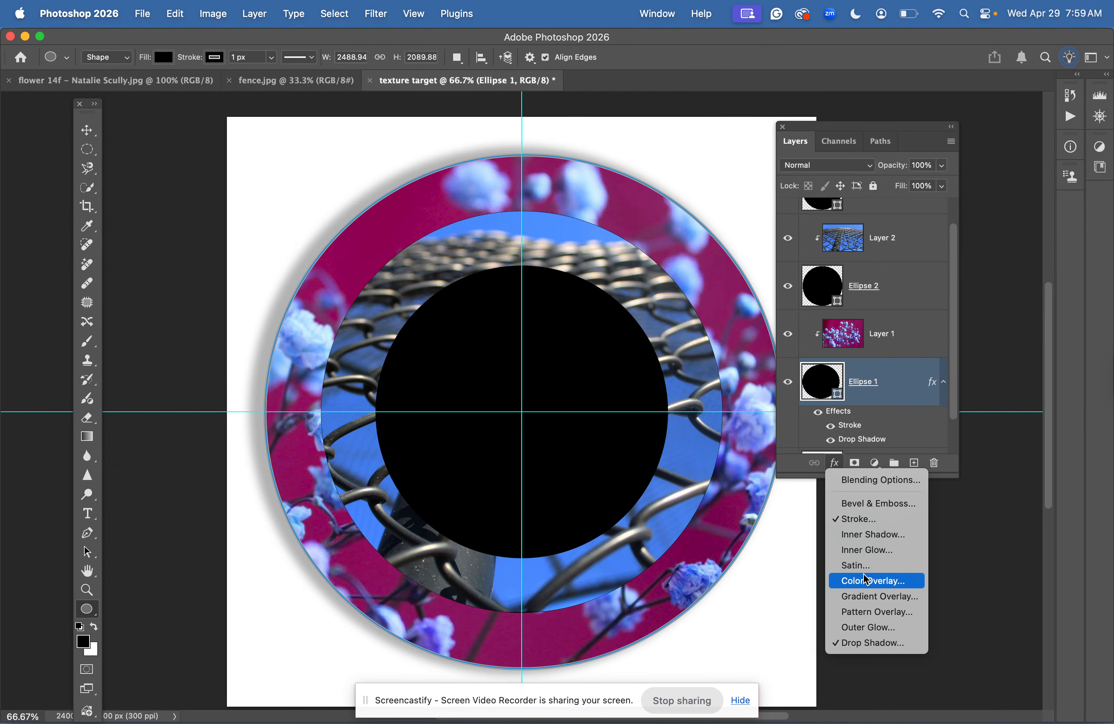
{"action": "left_click", "coordinate": [859, 519]}
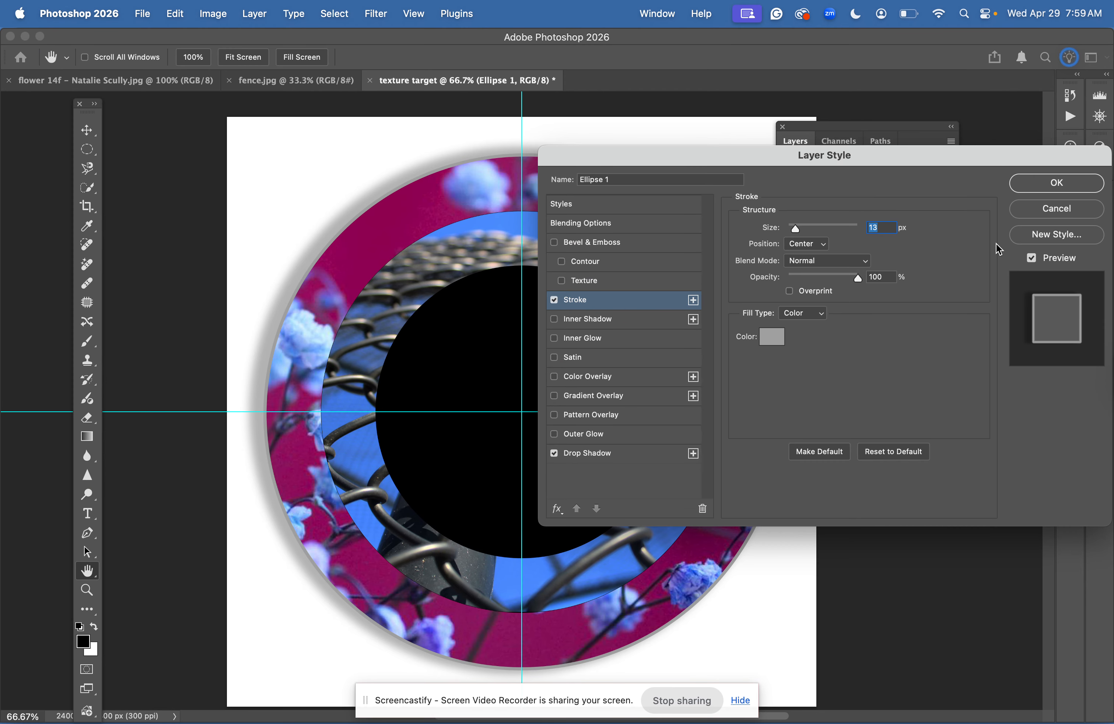
{"action": "left_click", "coordinate": [772, 336]}
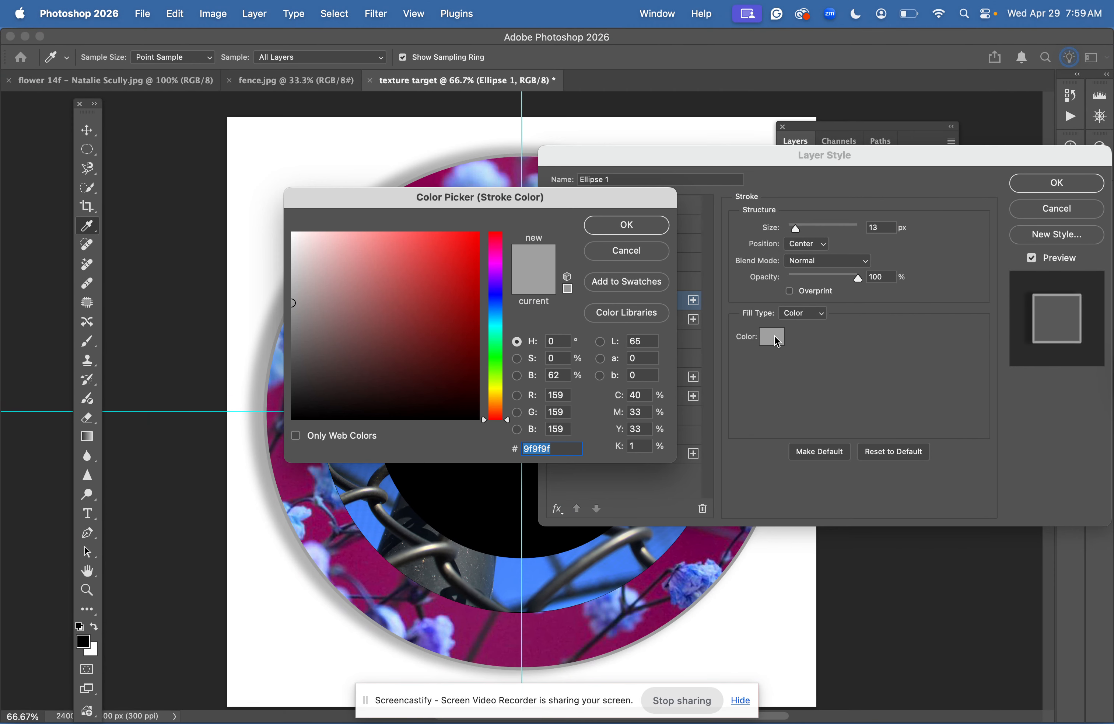
{"action": "left_click", "coordinate": [467, 242]}
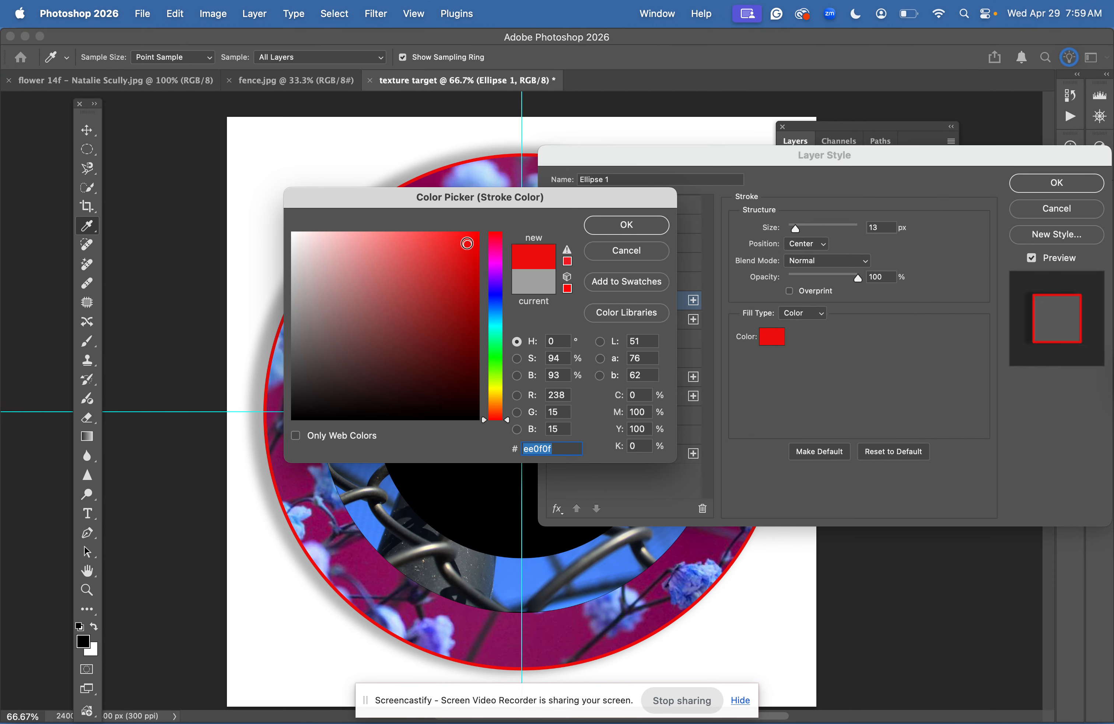
{"action": "left_click", "coordinate": [624, 224]}
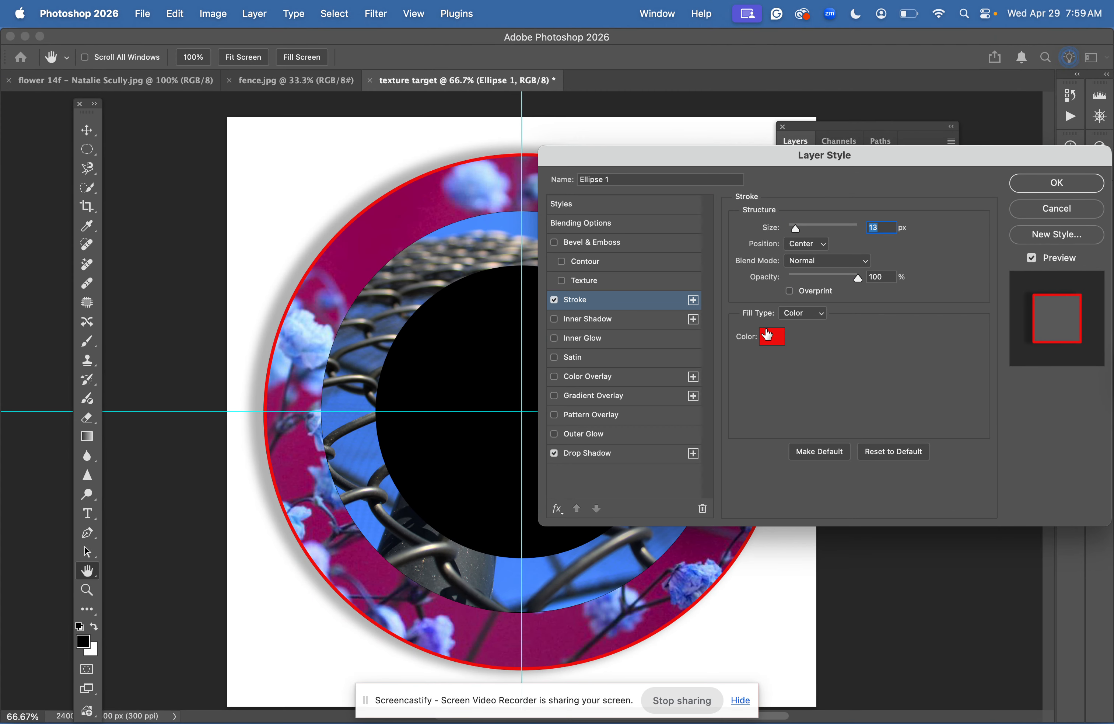
- Change the stroke color of the largest circle's layer style to near-black 050101
{"action": "left_click", "coordinate": [775, 337]}
{"action": "left_click", "coordinate": [447, 415]}
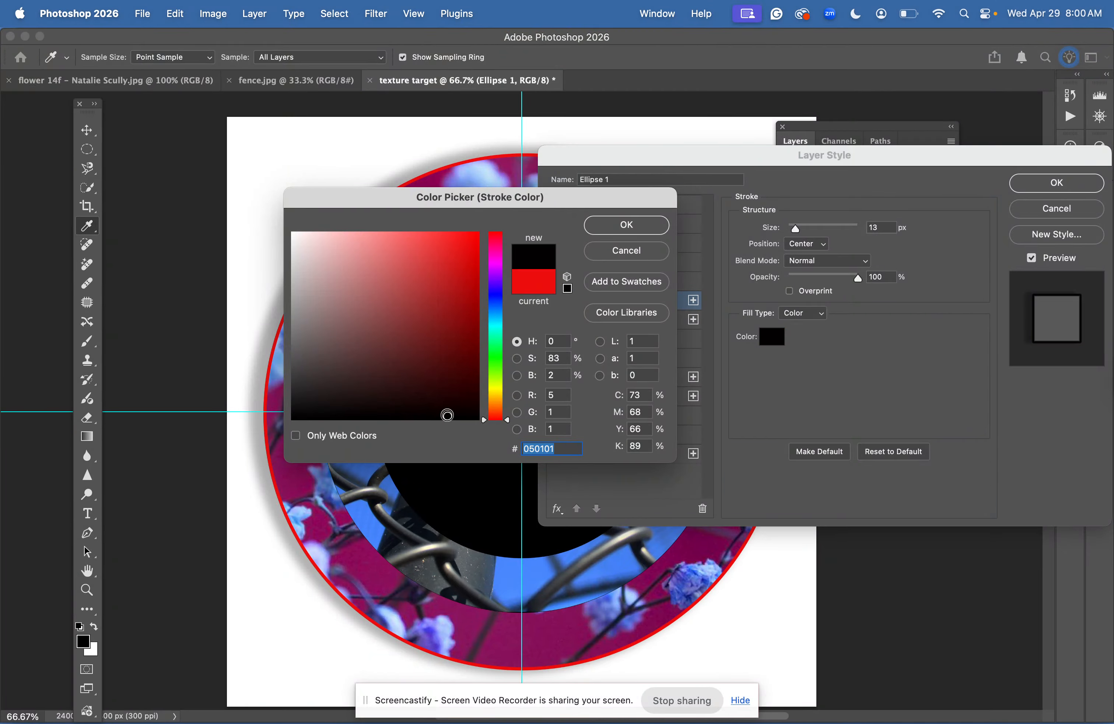
{"action": "left_click", "coordinate": [643, 232]}
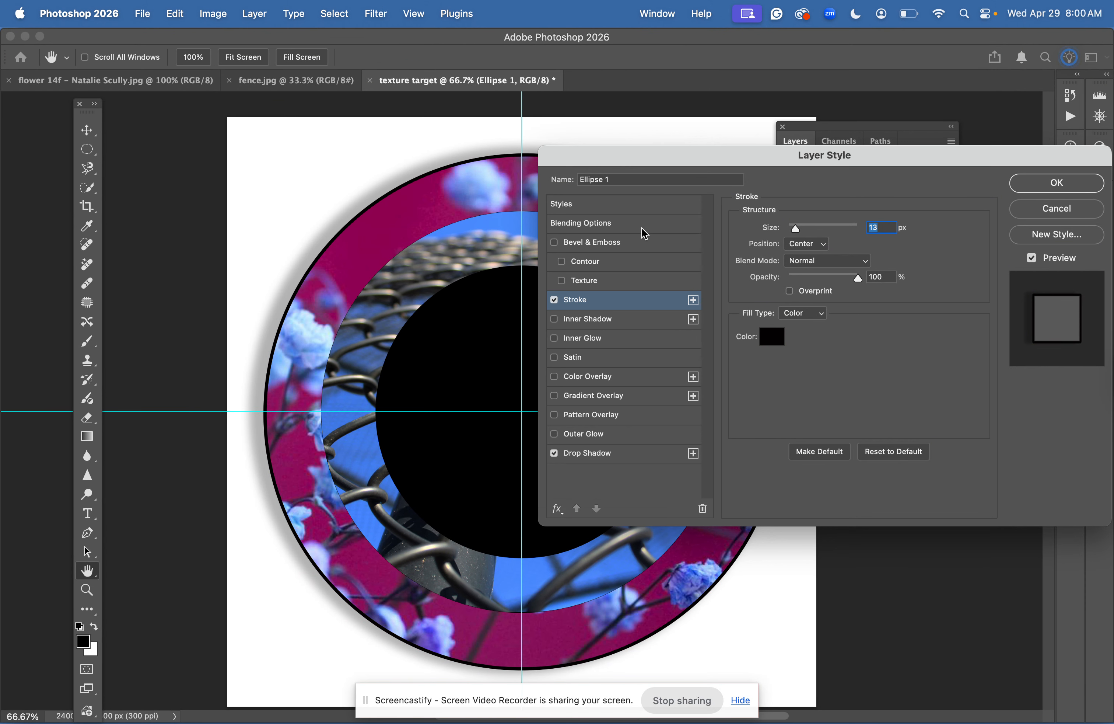
- Compare the Outside, Inside and Center stroke positions on the largest circle, settle on Outside and apply the layer style
{"action": "mouse_move", "coordinate": [795, 225]}
{"action": "left_mouse_down"}
{"action": "mouse_move", "coordinate": [824, 224]}
{"action": "mouse_move", "coordinate": [794, 223]}
{"action": "left_mouse_up"}
{"action": "left_click", "coordinate": [813, 243]}
{"action": "left_click", "coordinate": [815, 214]}
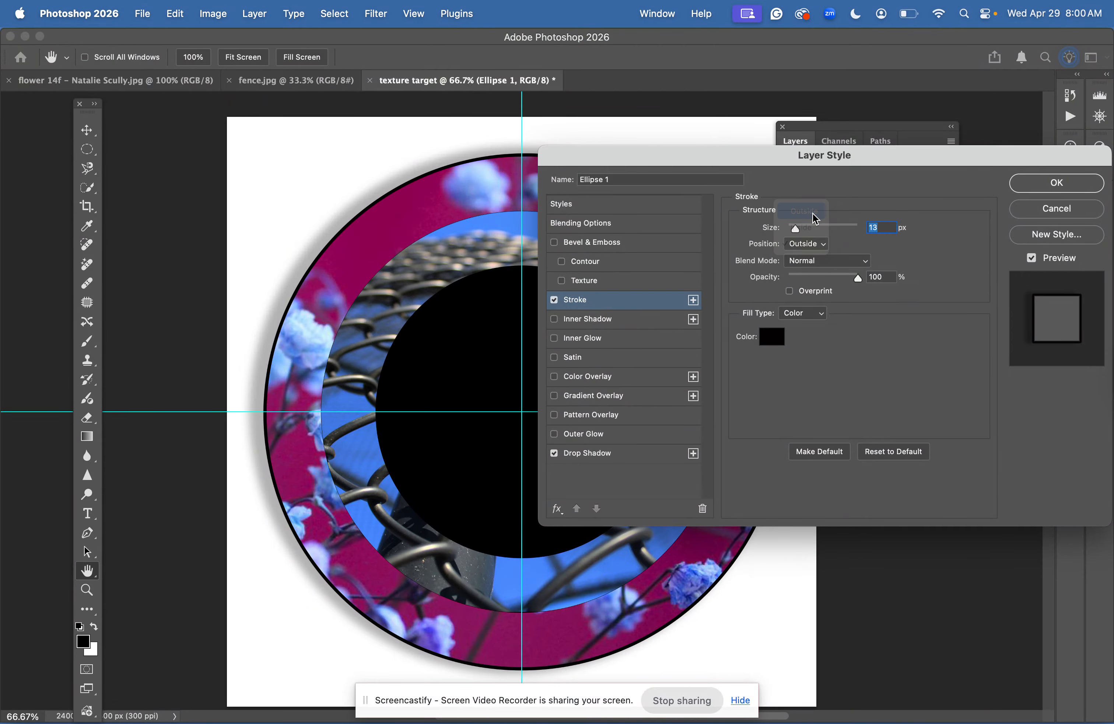
{"action": "left_click", "coordinate": [807, 246]}
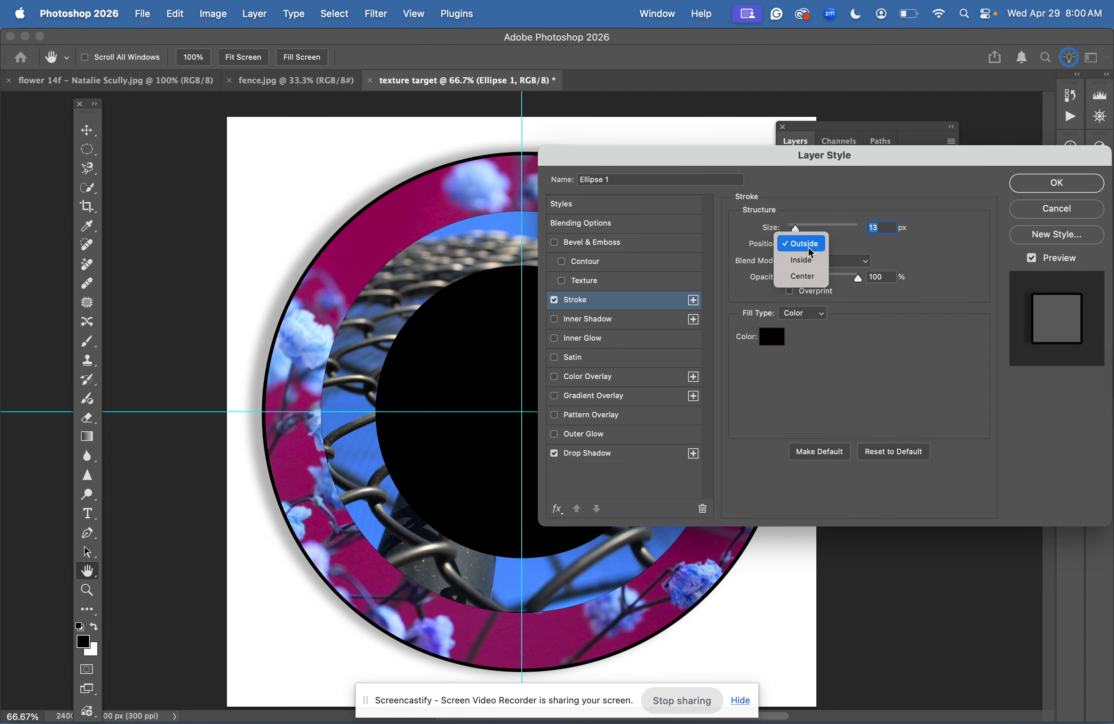
{"action": "left_click", "coordinate": [808, 258]}
{"action": "left_click", "coordinate": [812, 247]}
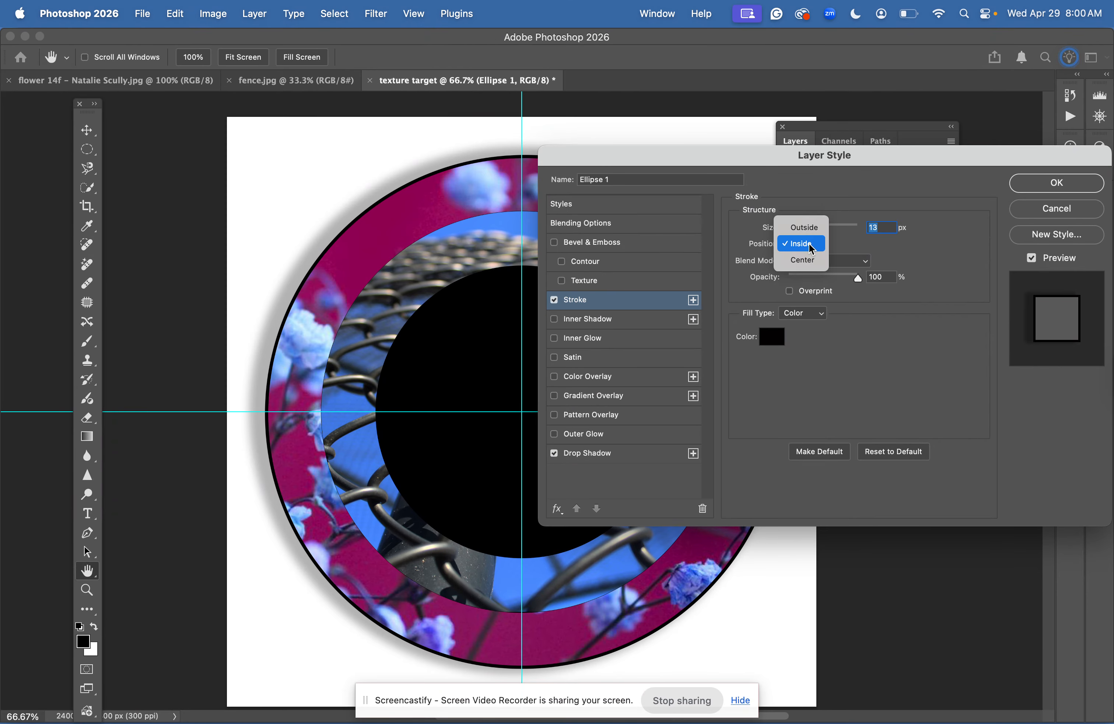
{"action": "left_click", "coordinate": [809, 263]}
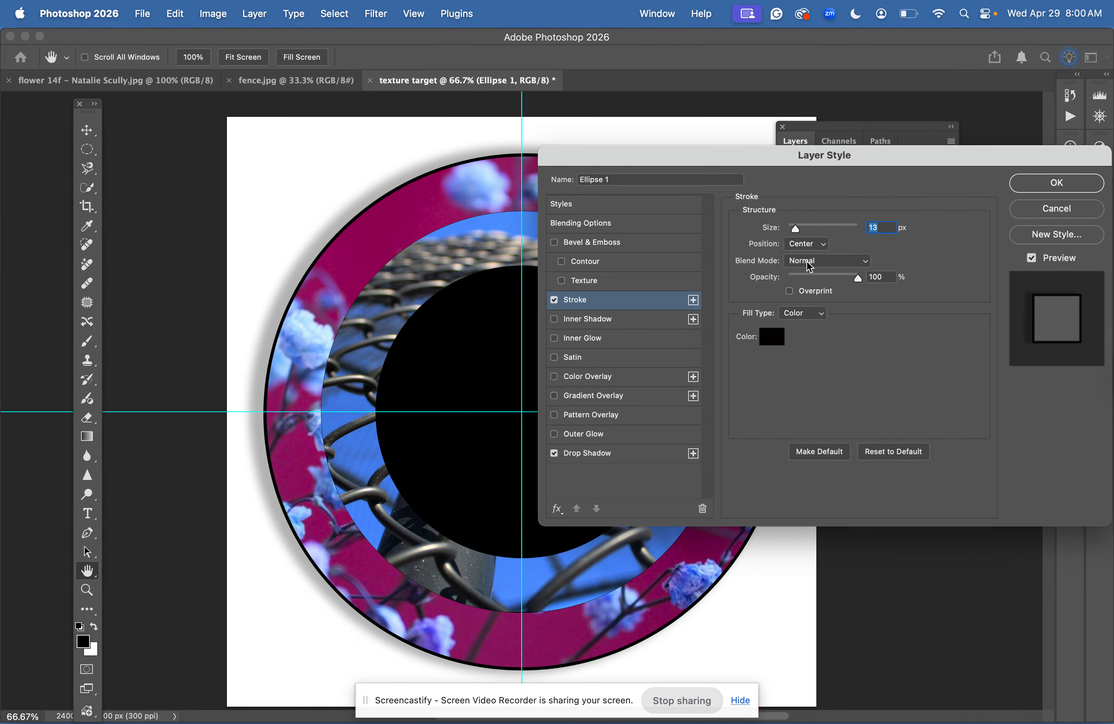
{"action": "left_click", "coordinate": [801, 246]}
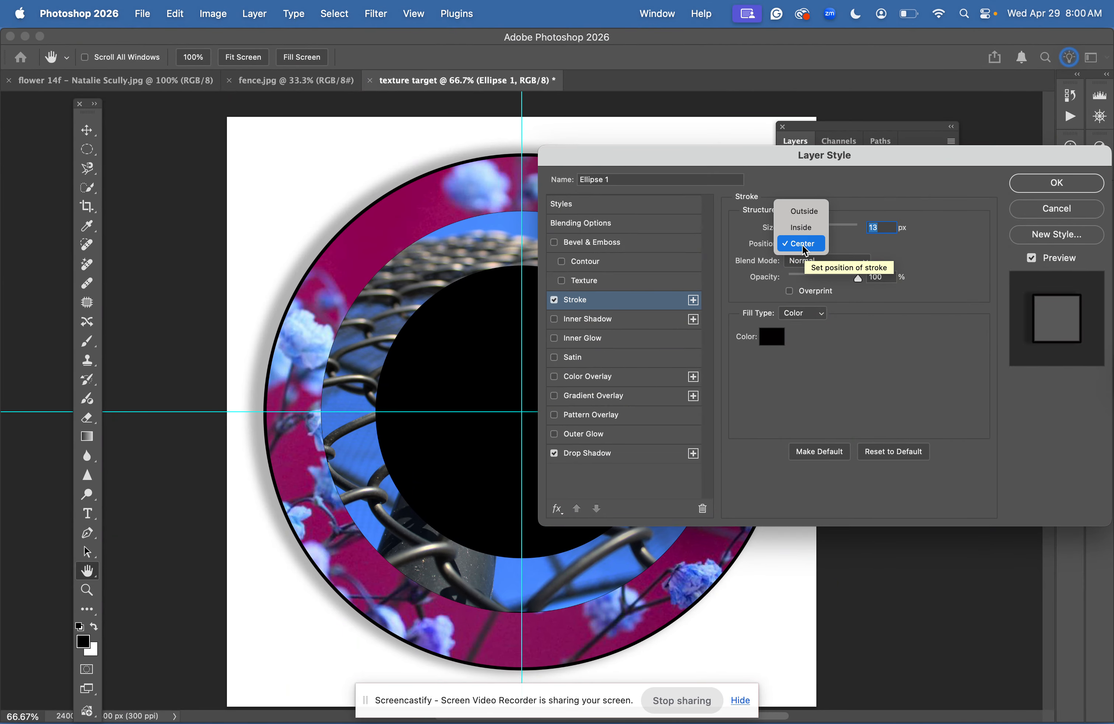
{"action": "left_click", "coordinate": [802, 212]}
{"action": "left_click", "coordinate": [1033, 185]}
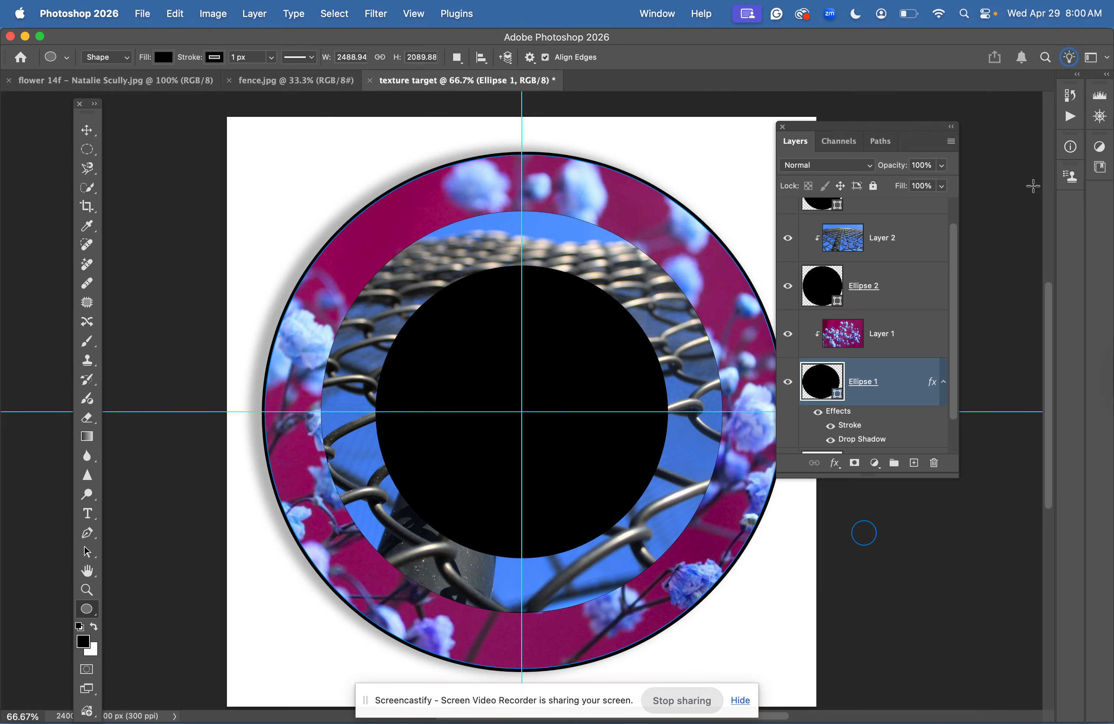
- Add a drop shadow to the middle circle's shape layer with angle -9°, distance 36 px, spread 41% and size 68 px
{"action": "left_click", "coordinate": [892, 287]}
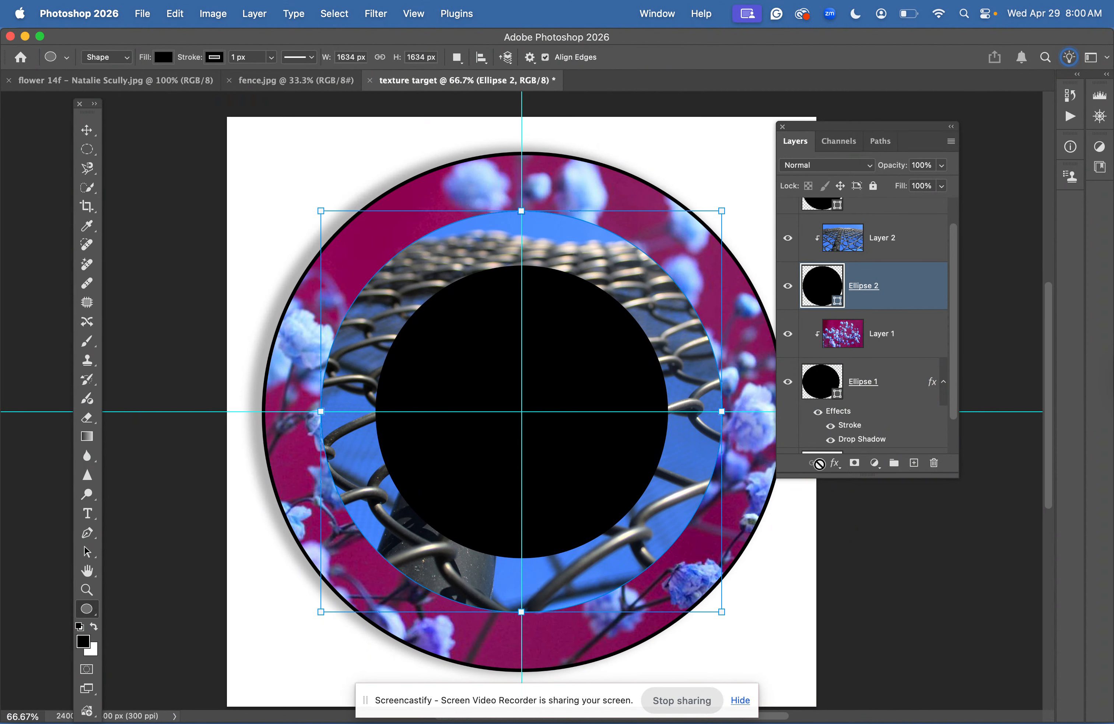
{"action": "left_click", "coordinate": [834, 463]}
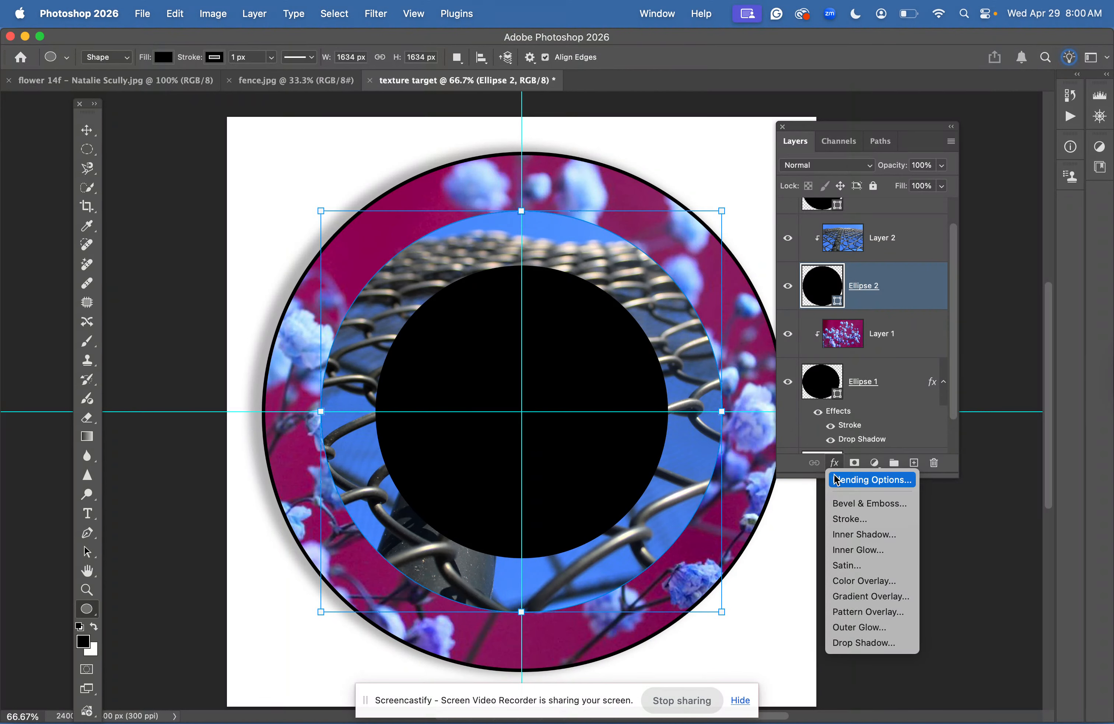
{"action": "left_click", "coordinate": [851, 643]}
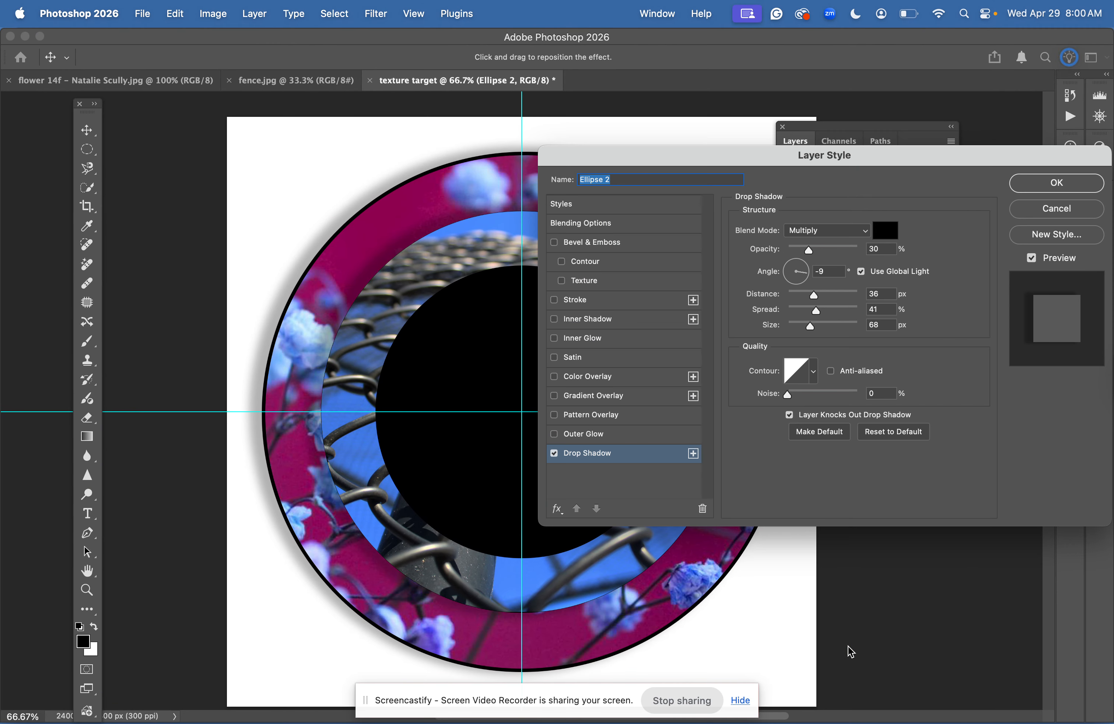
{"action": "left_click", "coordinate": [1044, 189]}
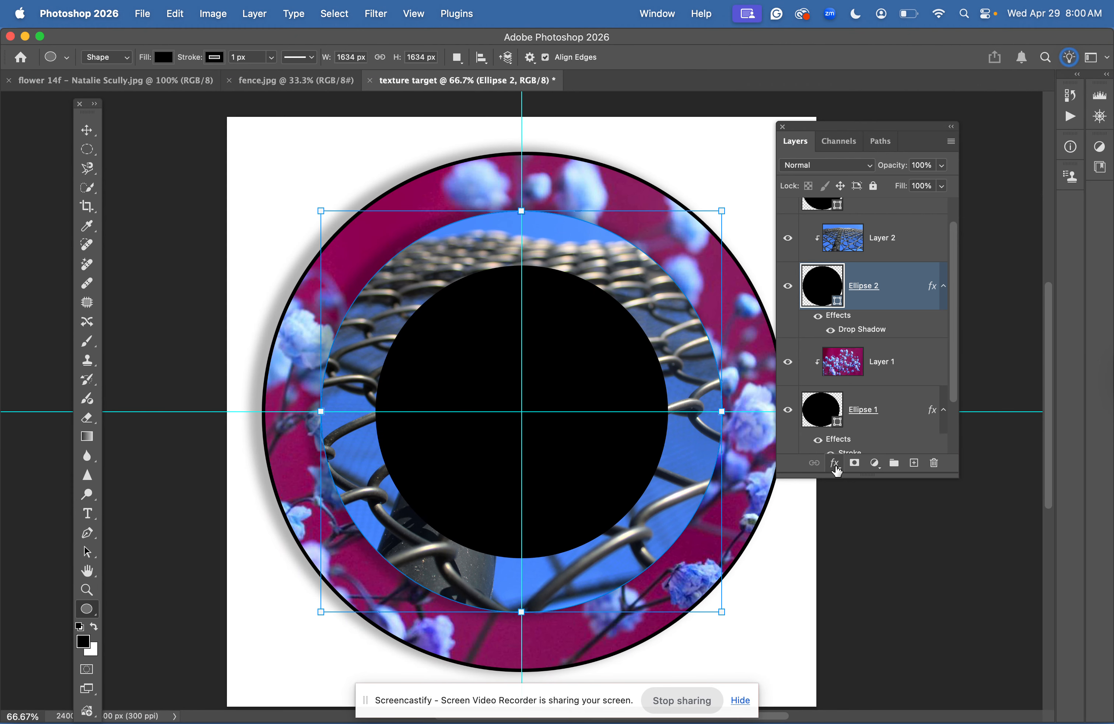
- Add a black 13 px stroke positioned Outside to the middle circle's shape layer
{"action": "left_click", "coordinate": [834, 464]}
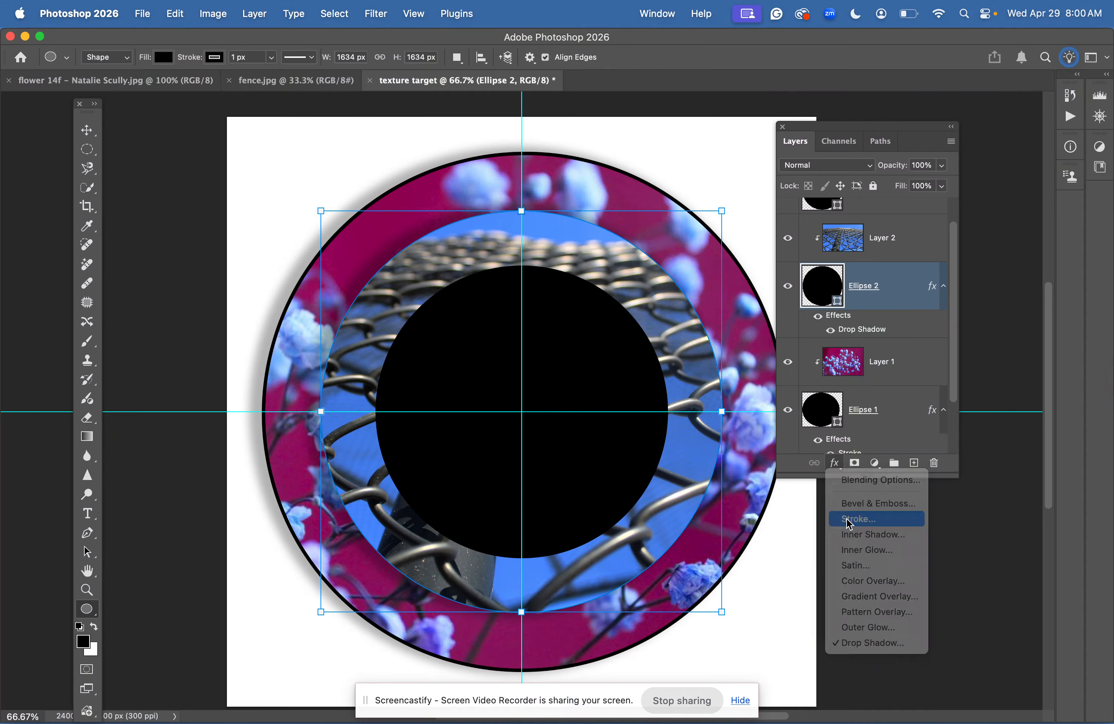
{"action": "left_click", "coordinate": [848, 519]}
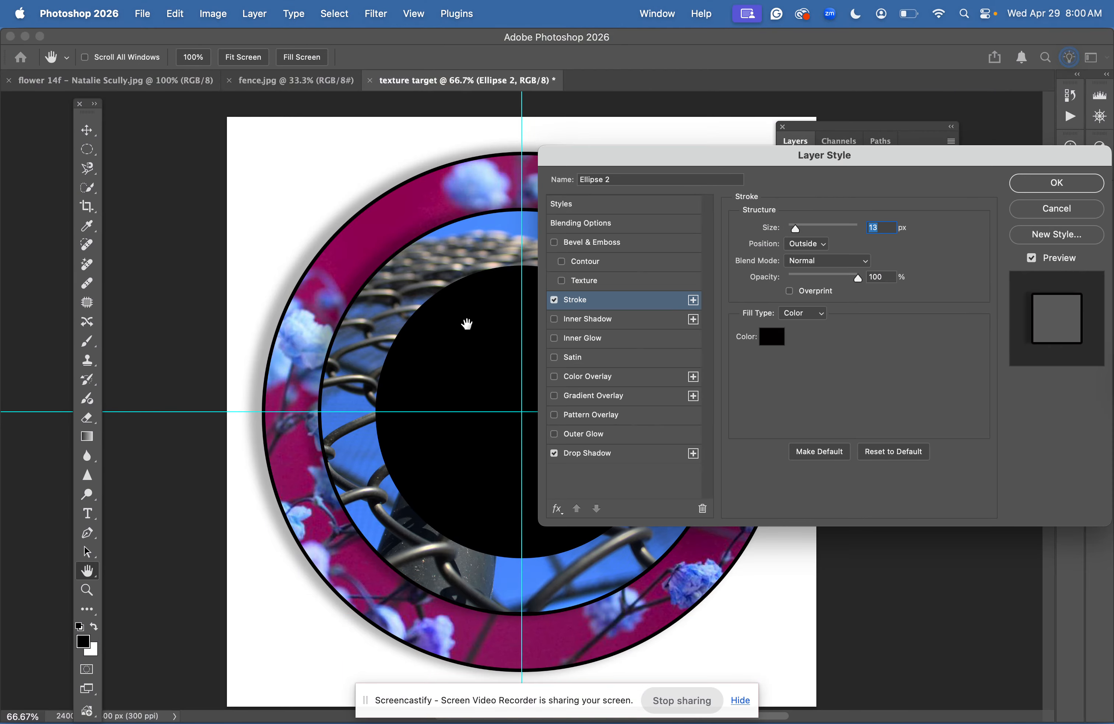
{"action": "left_click", "coordinate": [1043, 183]}
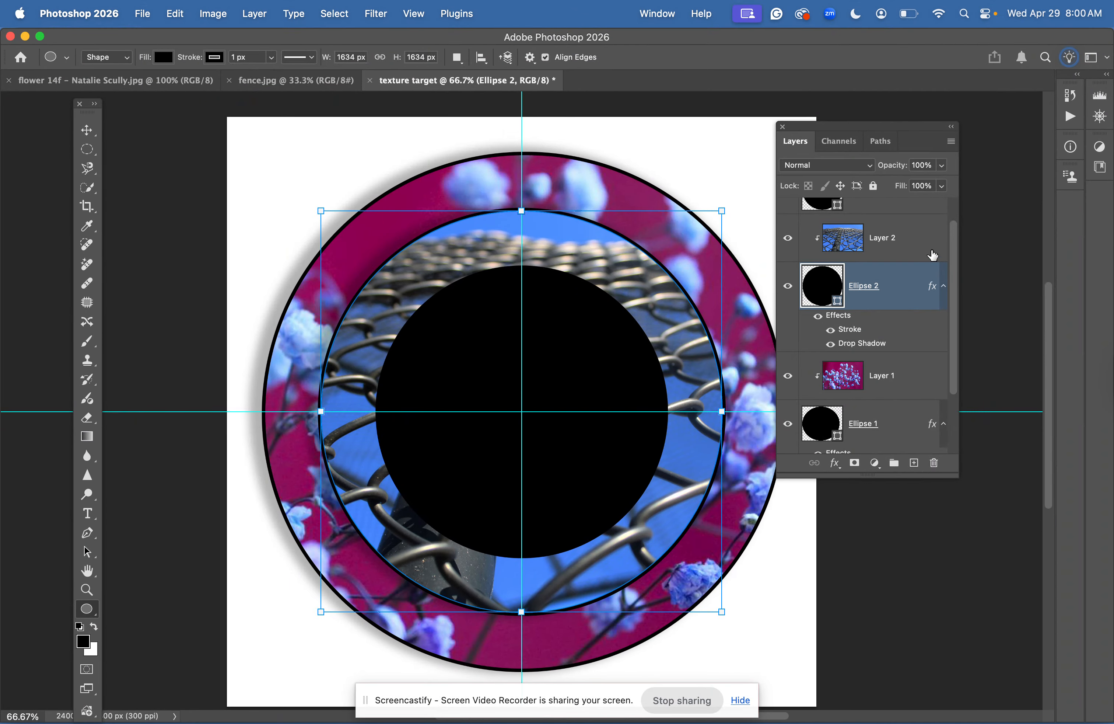
- Add a drop shadow to the smallest circle's shape layer with angle -9°, distance 36 px, spread 41% and size 68 px
{"action": "scroll", "coordinate": [896, 305], "scroll_direction": "up", "scroll_amount": 1}
{"action": "left_click", "coordinate": [883, 231]}
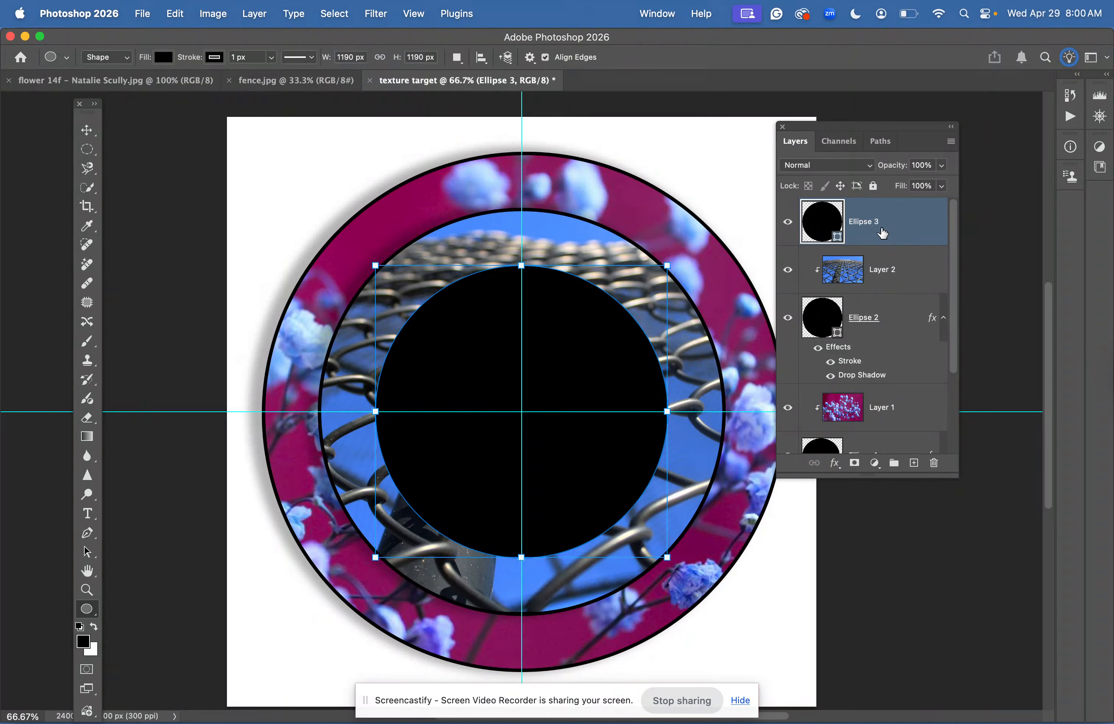
{"action": "left_click", "coordinate": [834, 463]}
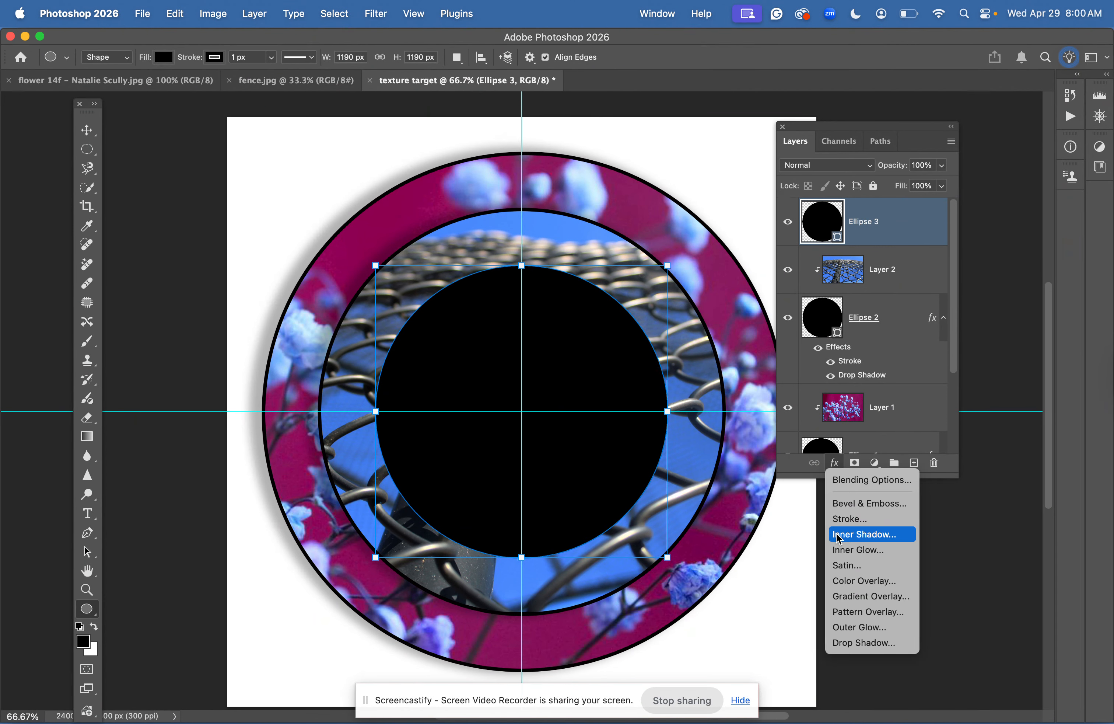
{"action": "left_click", "coordinate": [851, 643]}
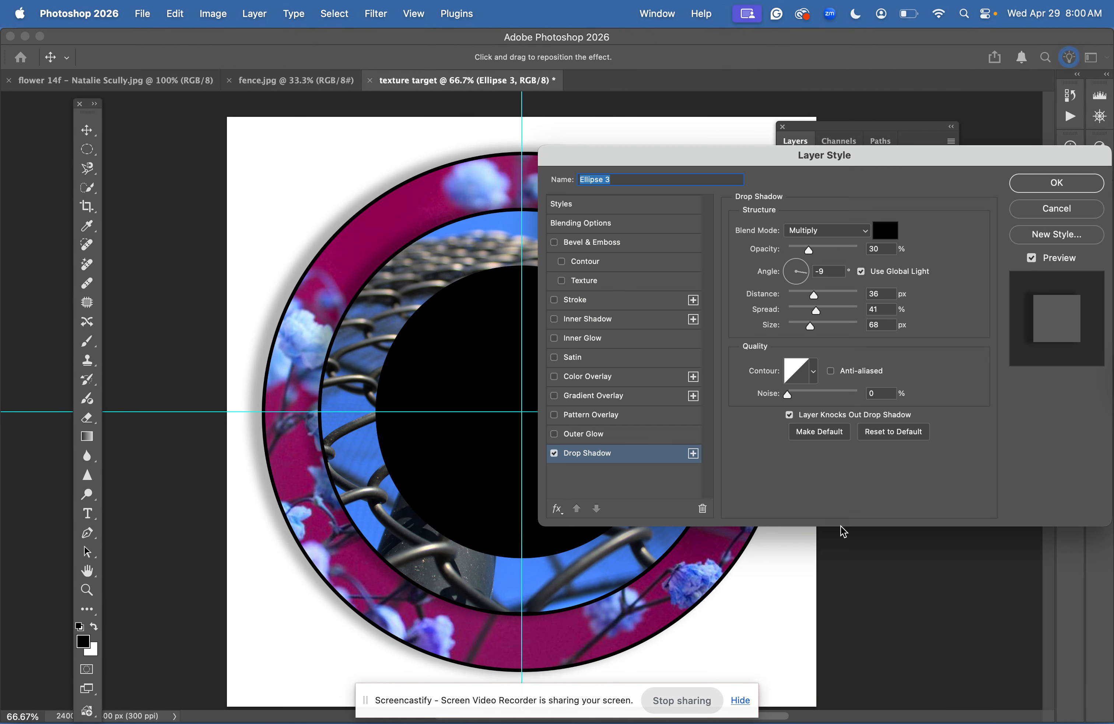
{"action": "left_click", "coordinate": [1056, 183]}
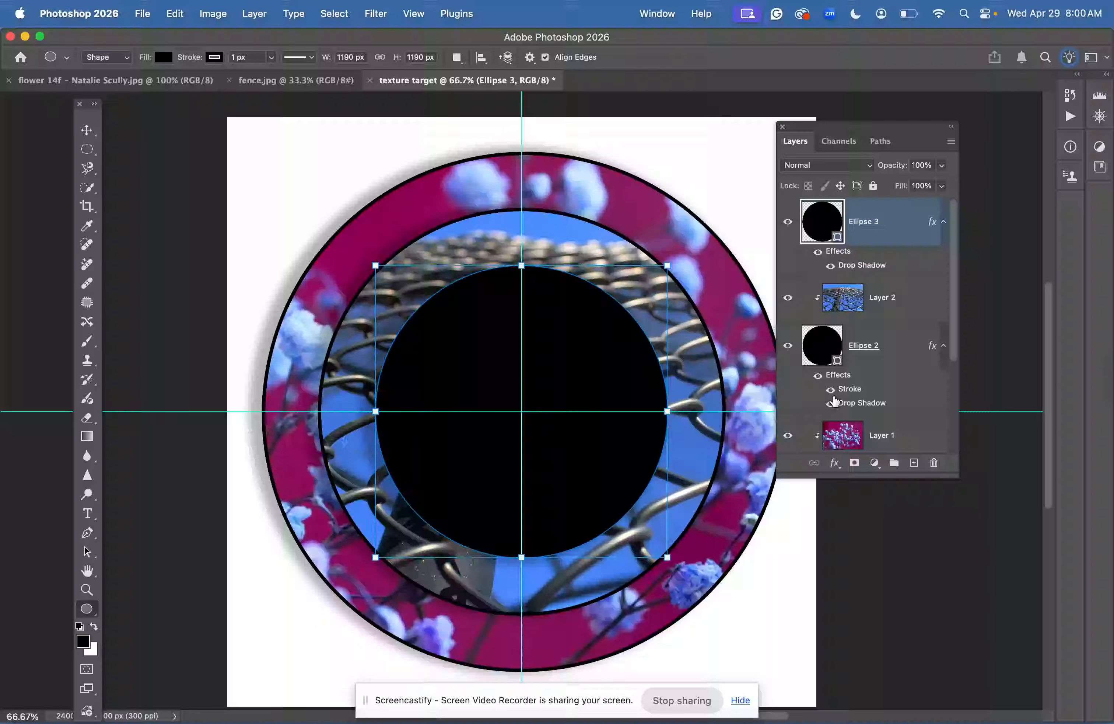
- Add a black 13 px stroke positioned Outside to the smallest circle's shape layer
{"action": "left_click", "coordinate": [835, 462]}
{"action": "left_click", "coordinate": [844, 519]}
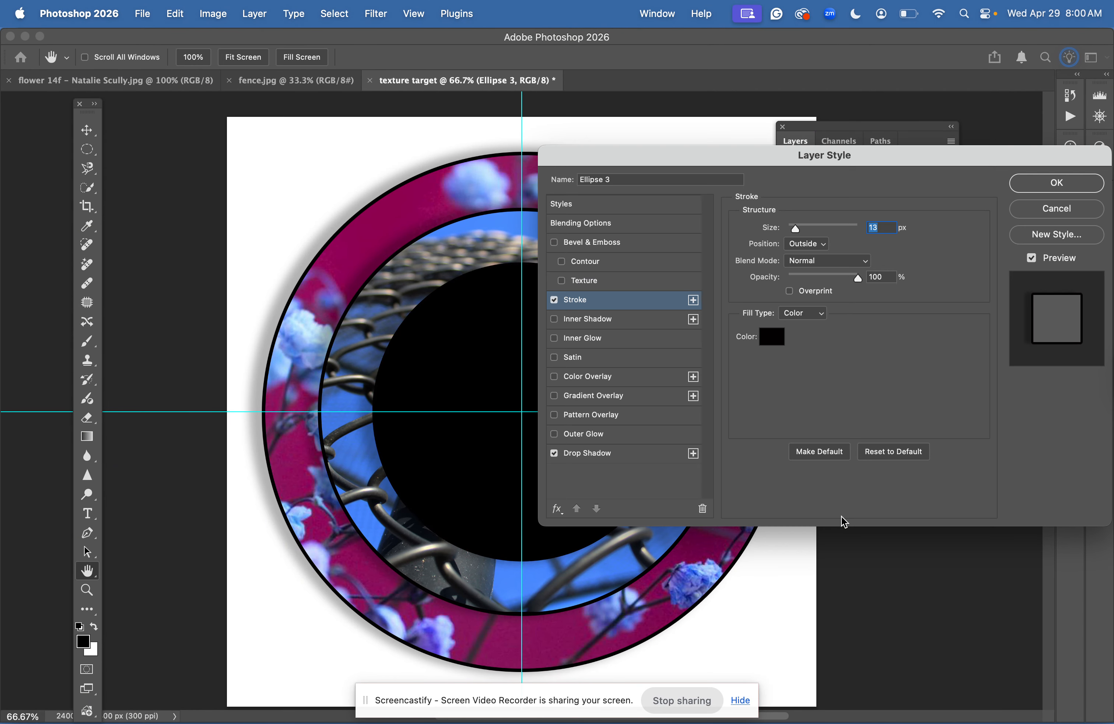
{"action": "left_click", "coordinate": [1062, 184]}
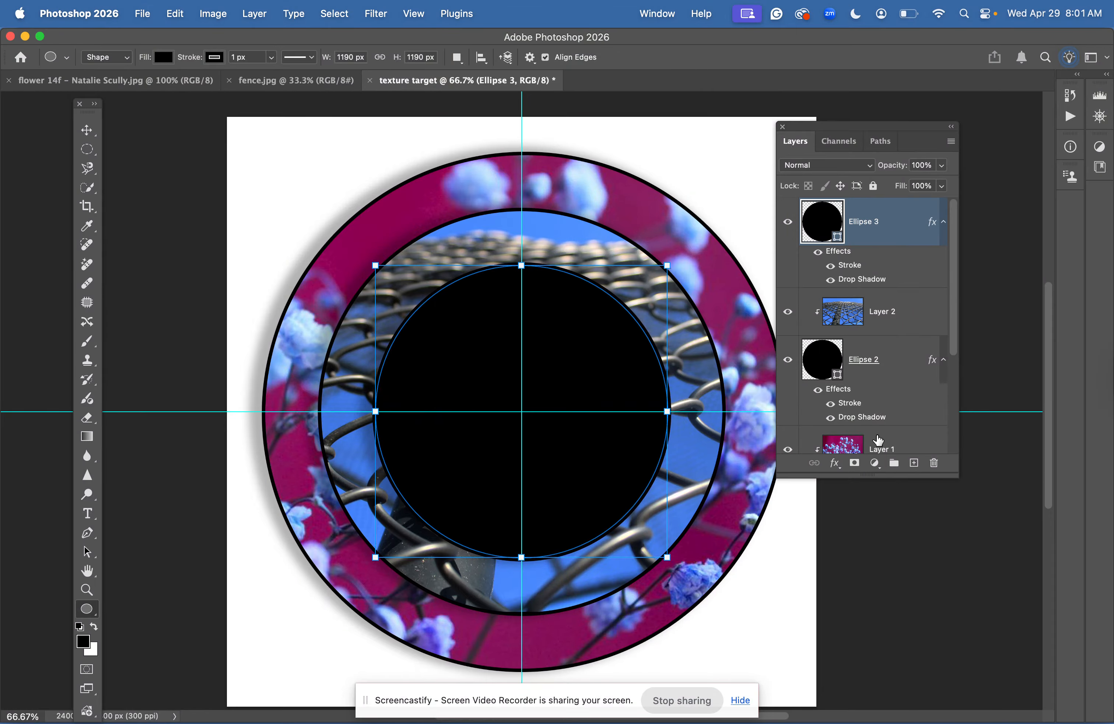
- Move the Photoshop window aside to view the example texture target in Chrome, and switch to the Screencastify home page
{"action": "left_click_drag", "start_coordinate": [618, 35], "coordinate": [409, 510]}
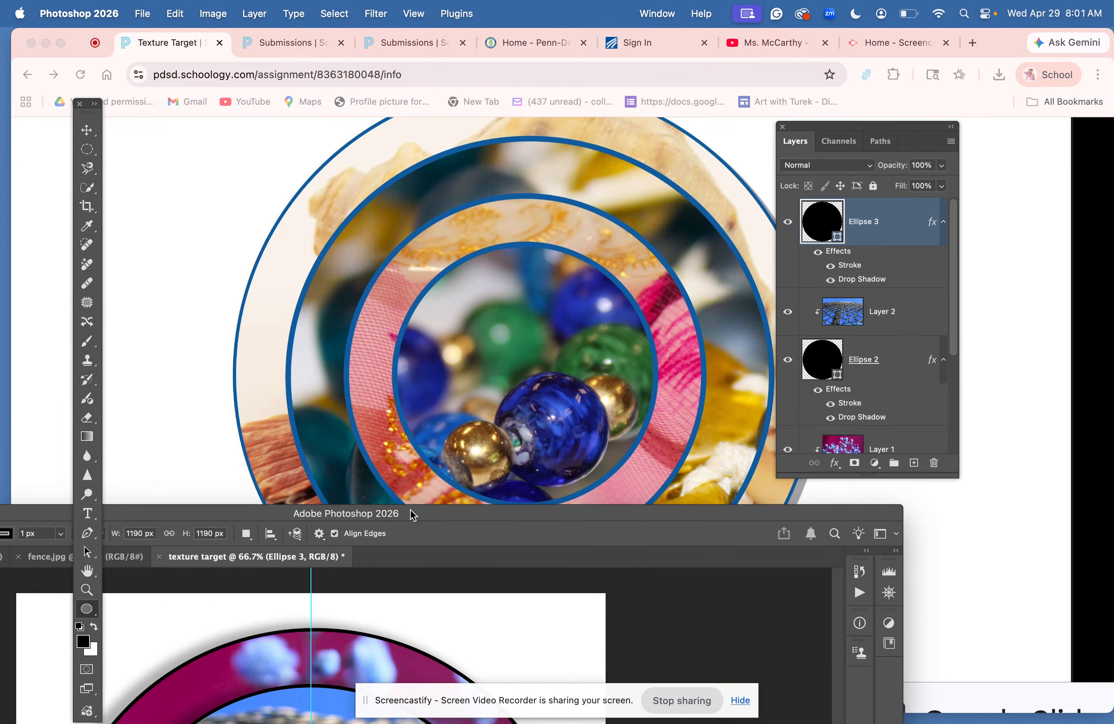
{"action": "left_click", "coordinate": [412, 298]}
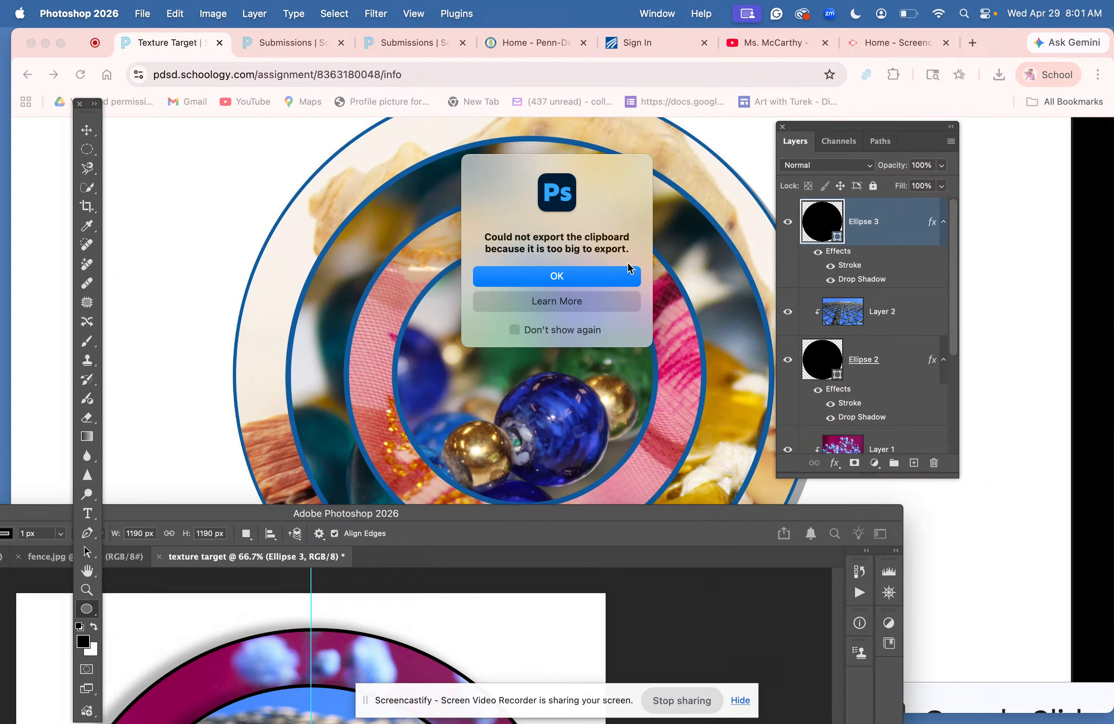
{"action": "left_click", "coordinate": [588, 267]}
{"action": "left_click", "coordinate": [914, 49]}
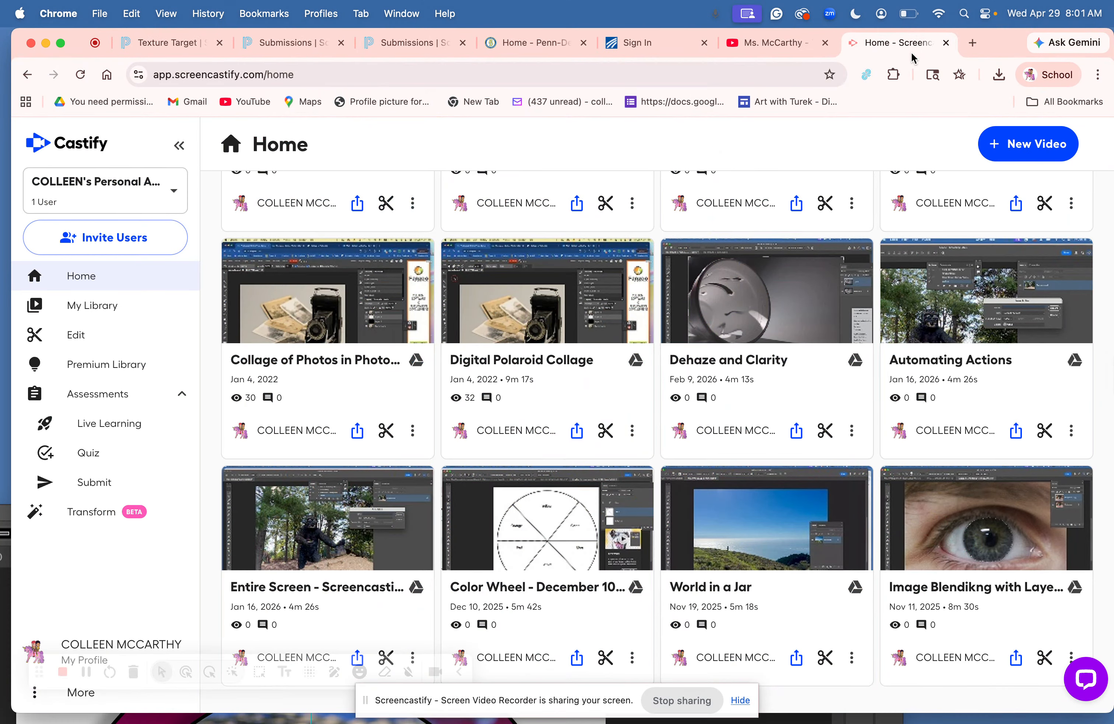